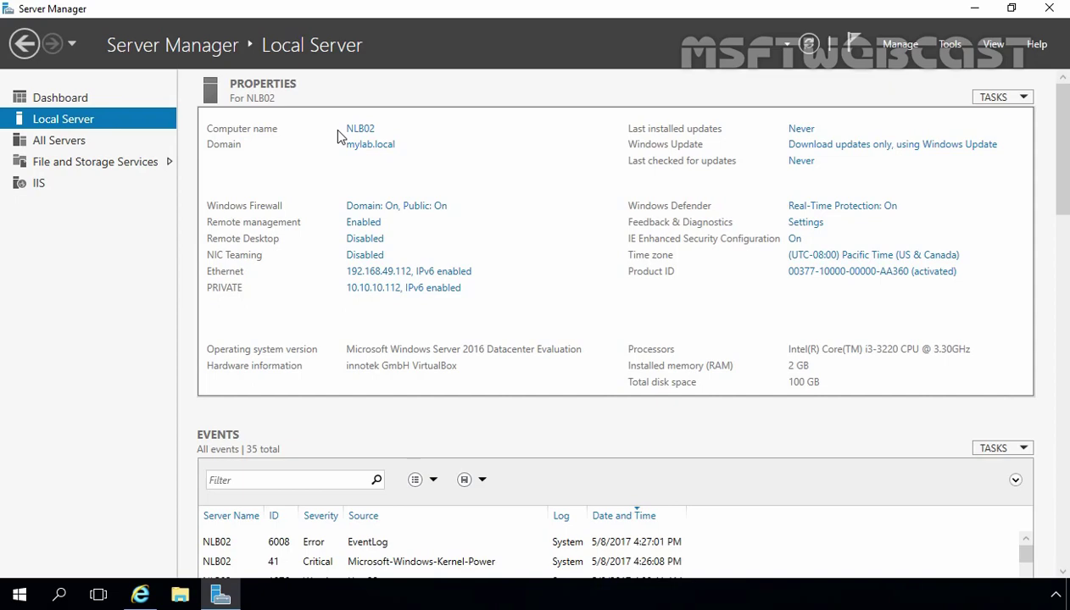
left_click(140, 595)
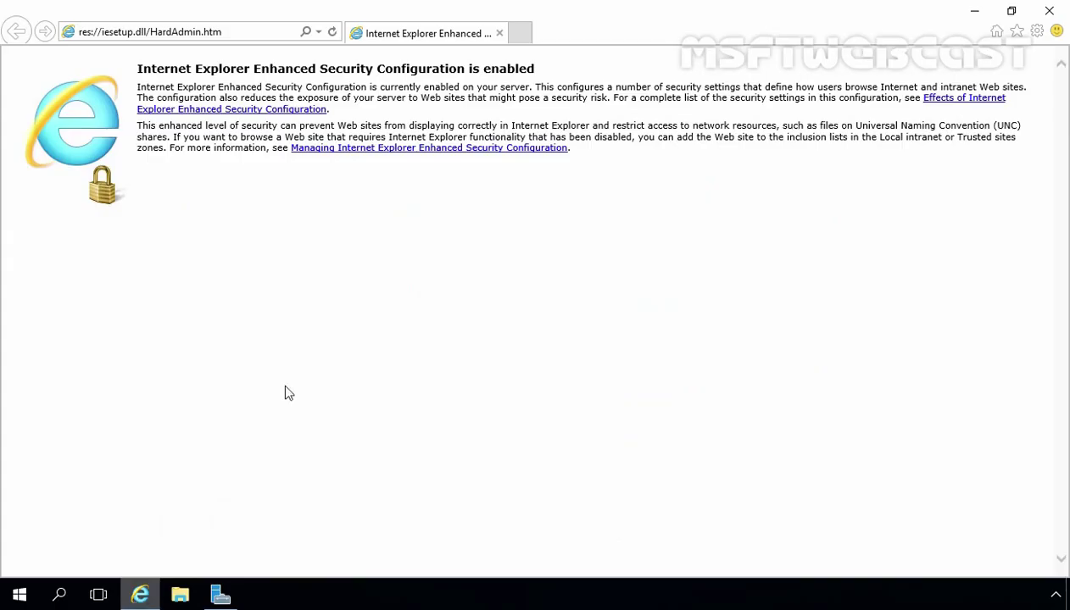
left_click(234, 33)
type("htt")
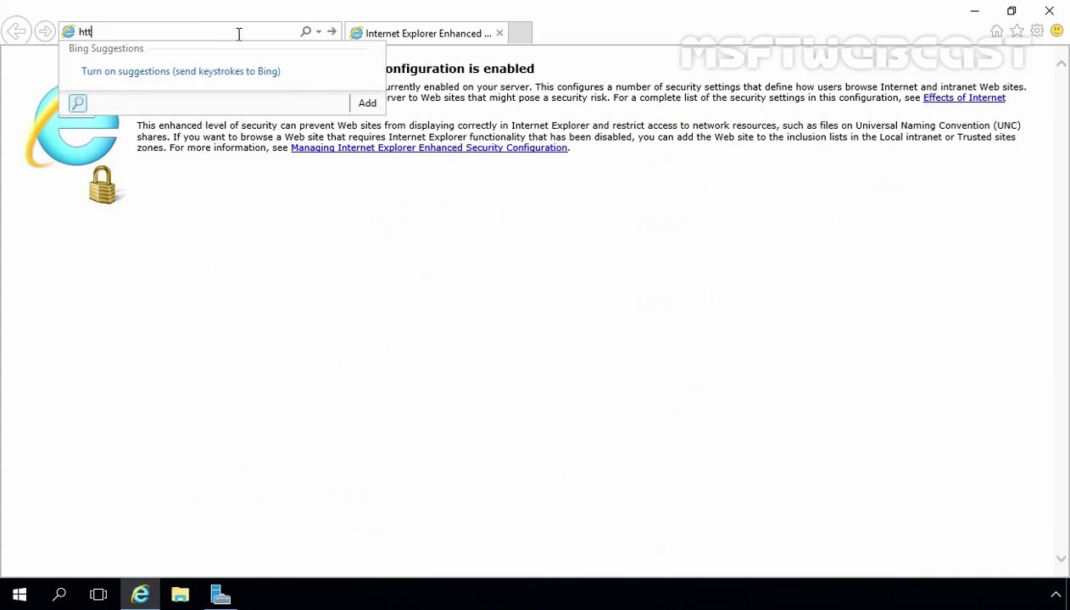
type("p://nlb")
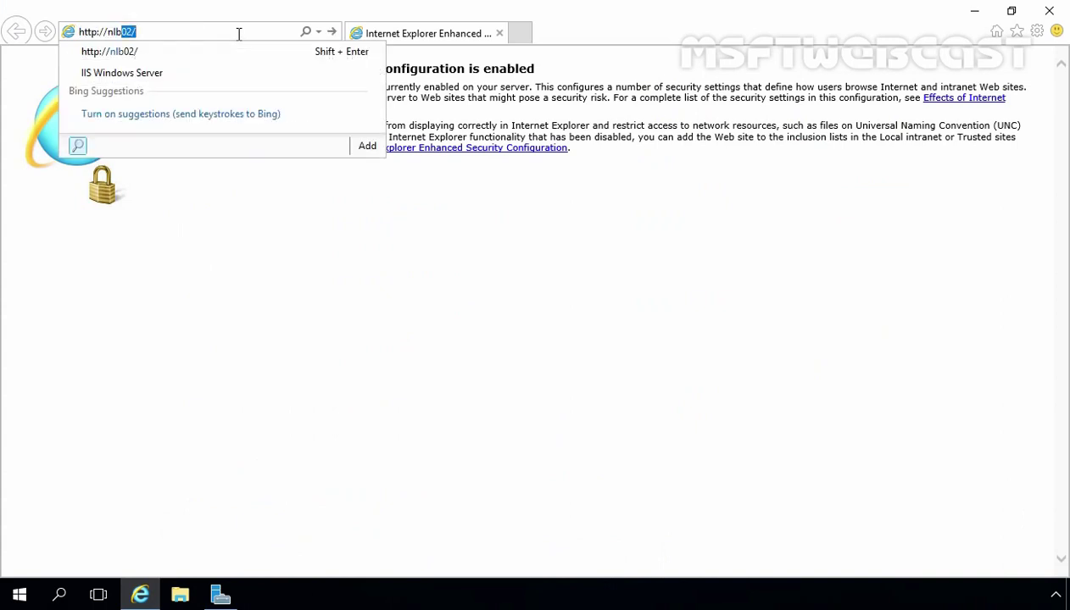
key("Return")
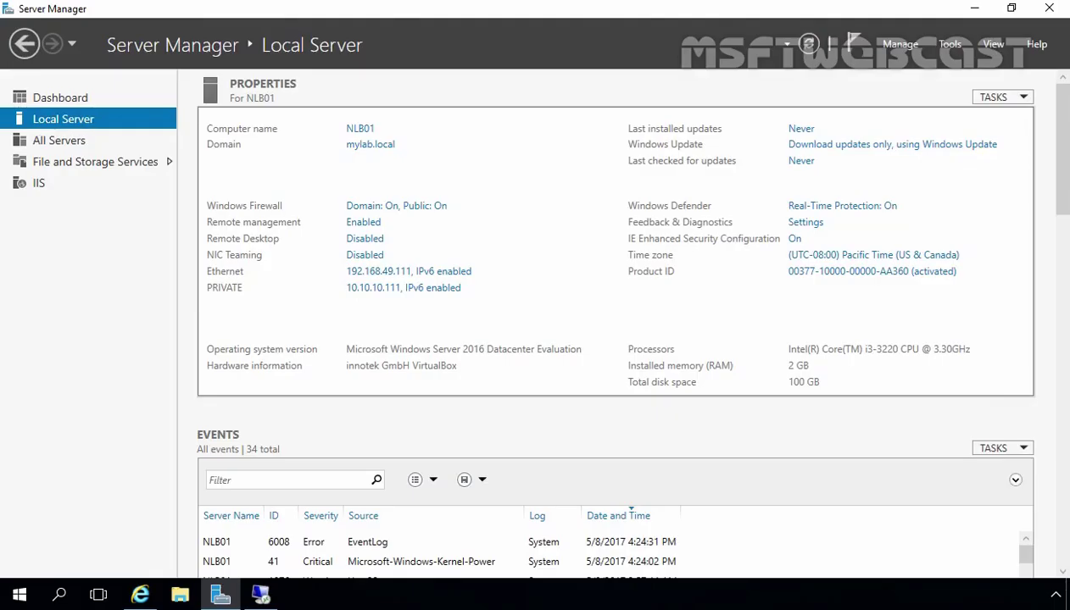
left_click(140, 595)
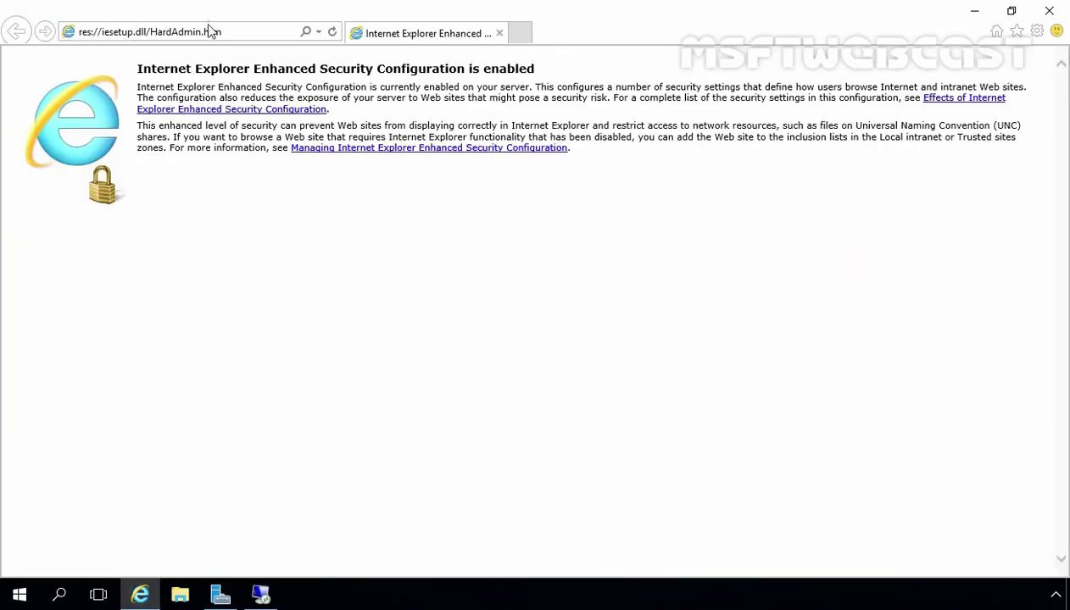
left_click(254, 31)
type("htt")
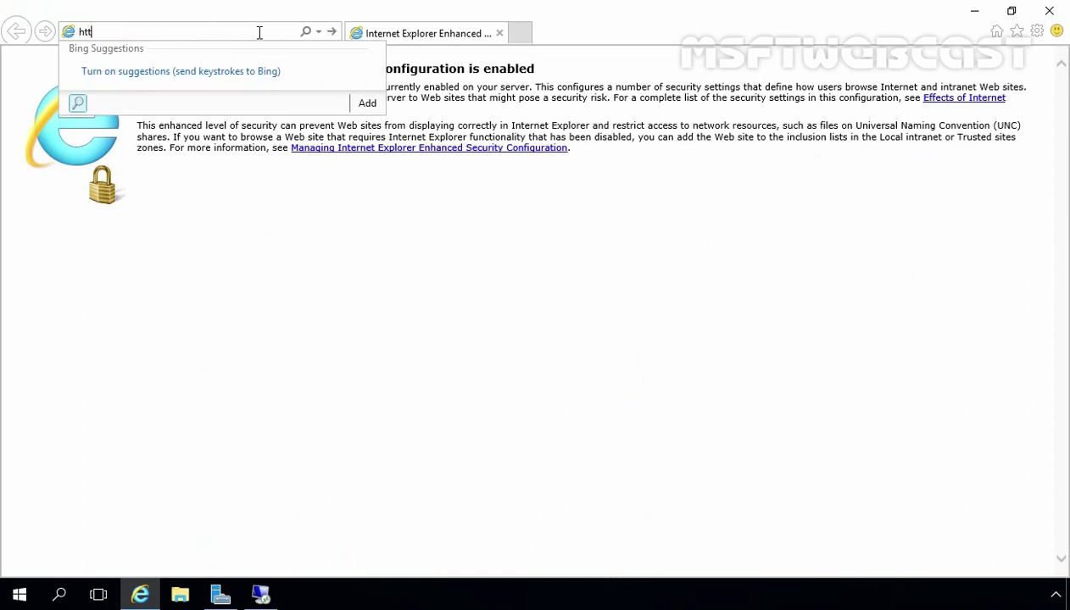
type("p://nlb01/")
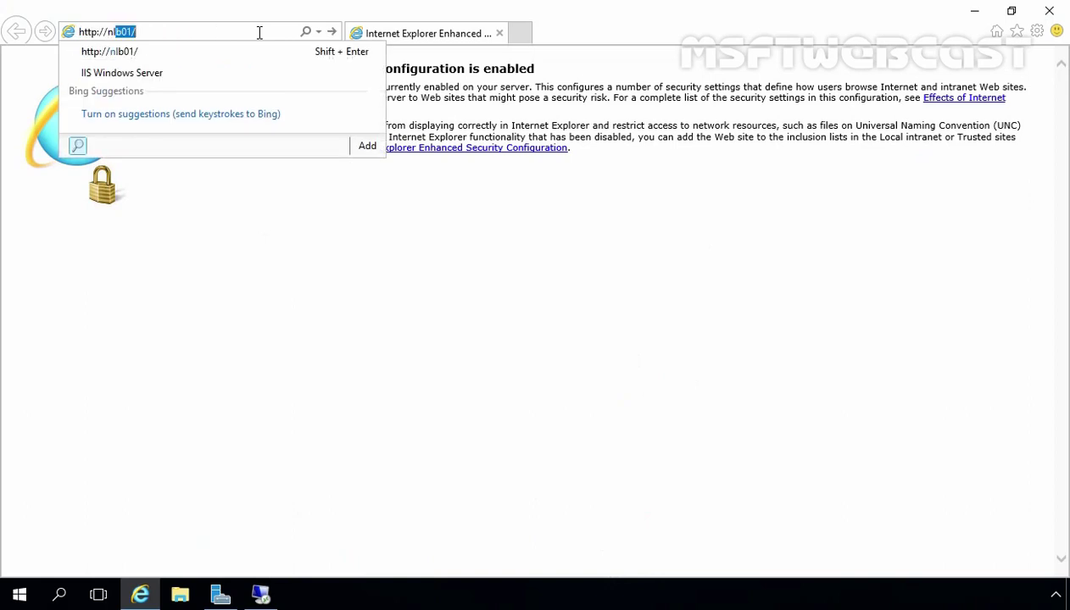
key("Return")
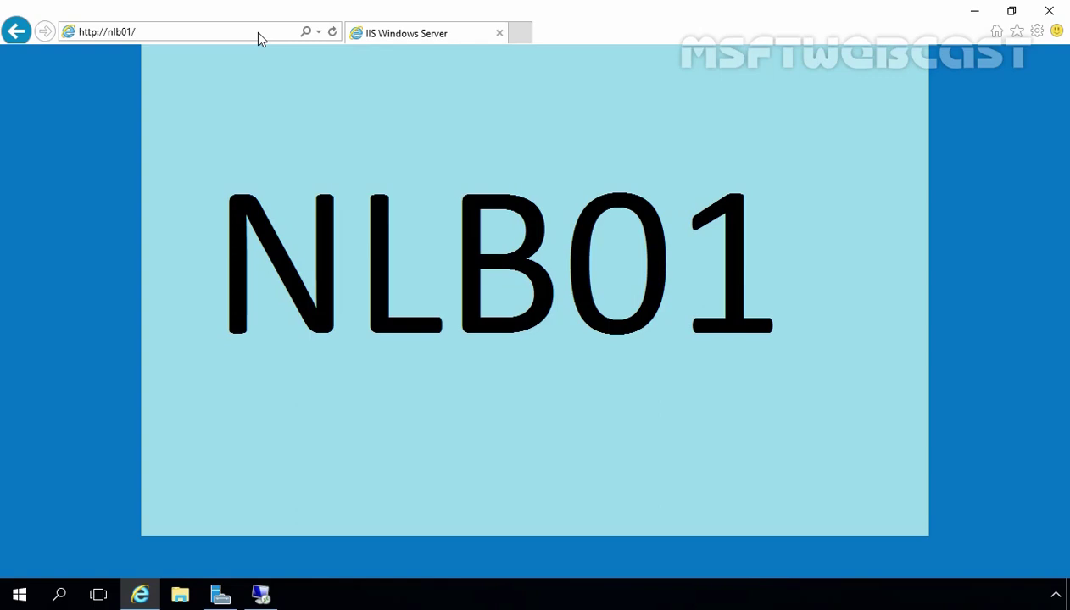
- In Server Manager on NLB01, begin a role-based or feature-based installation for NLB01.mylab.local and proceed to feature selection without adding roles
left_click(219, 596)
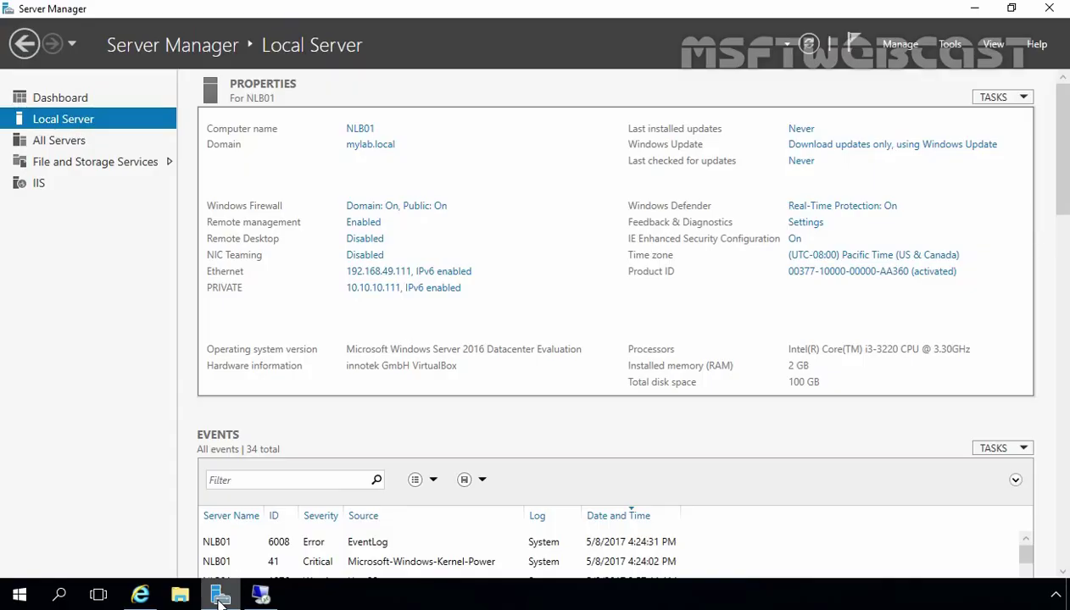
left_click(901, 47)
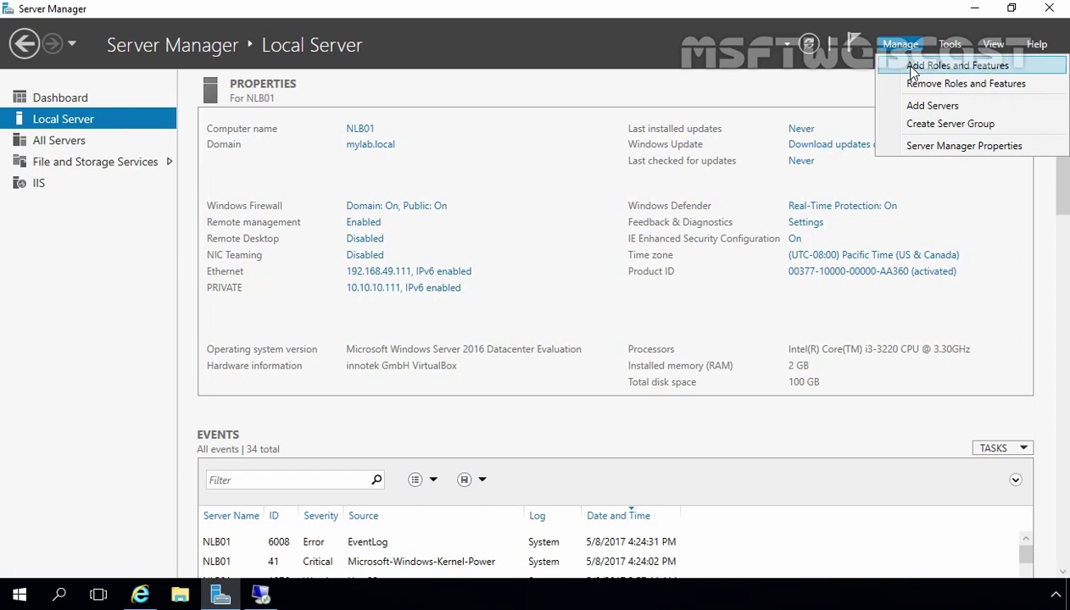
left_click(912, 68)
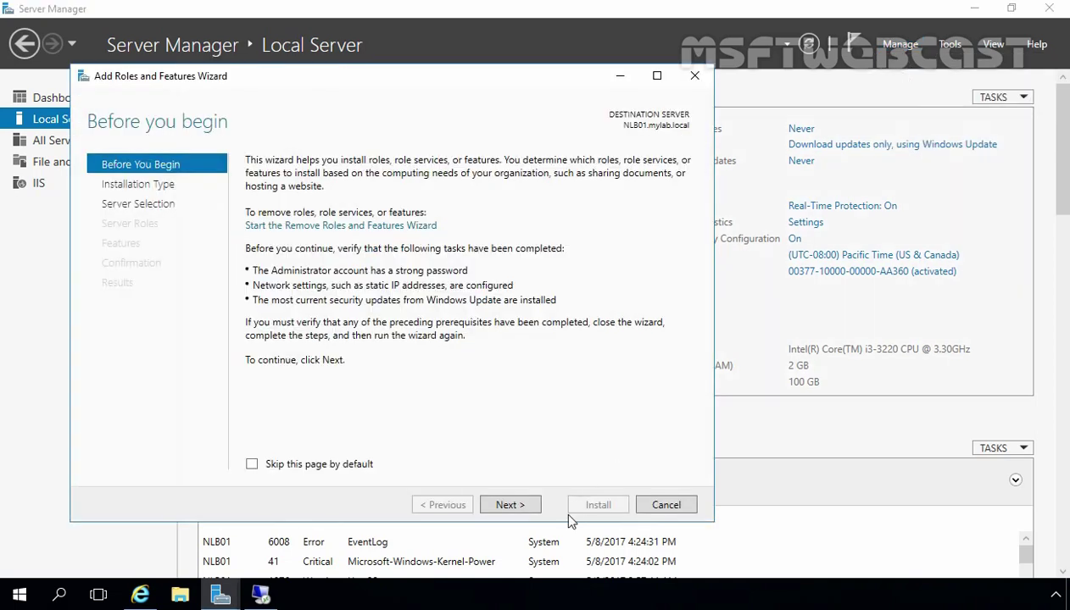
left_click(509, 504)
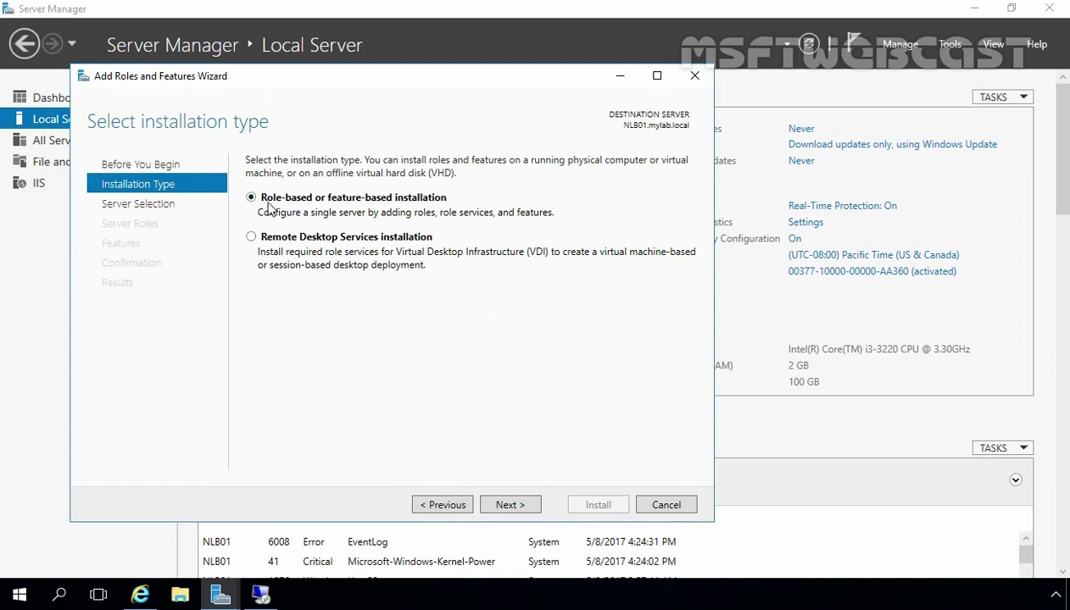
left_click(510, 506)
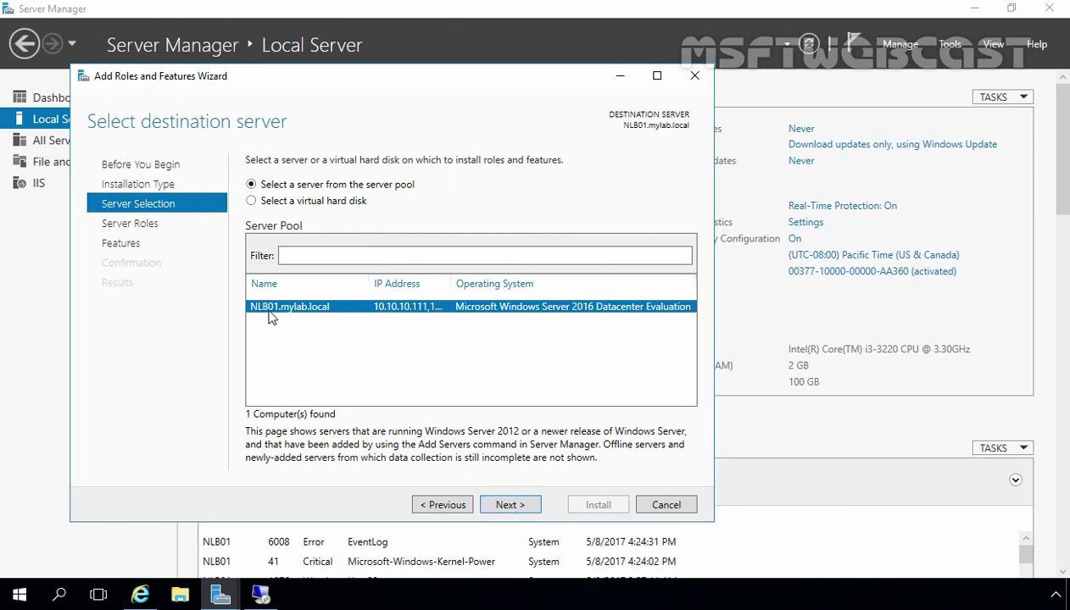
left_click(509, 505)
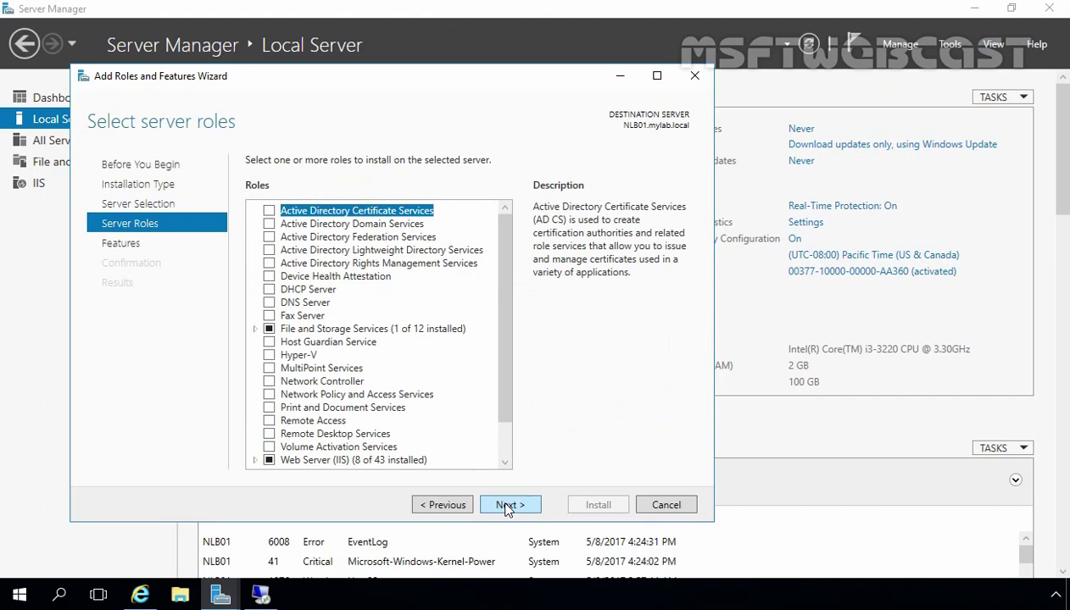
left_click(509, 505)
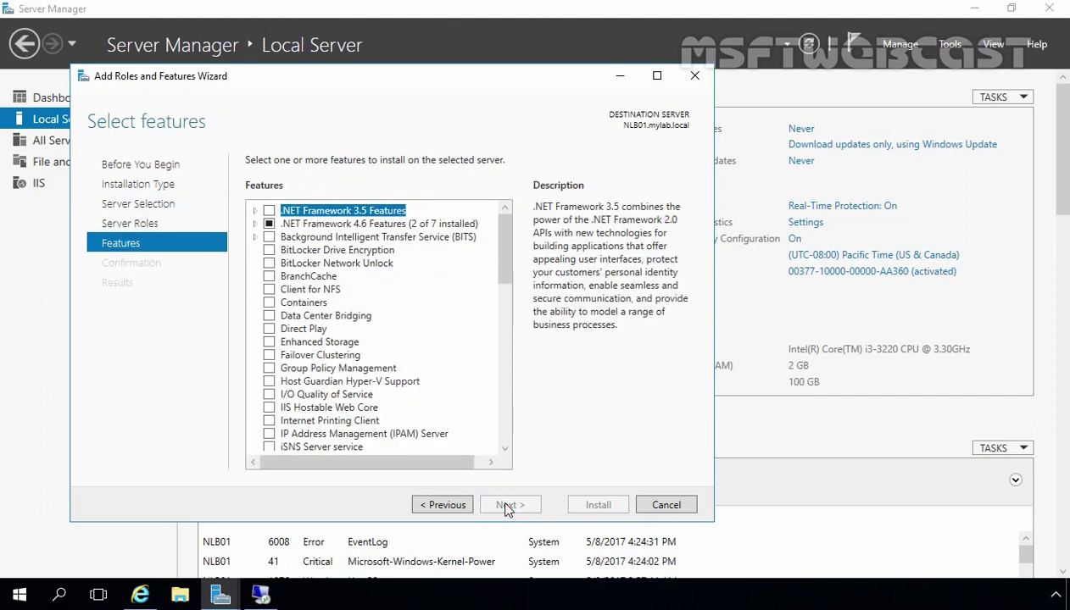
- Select the Network Load Balancing feature with its required management tools and install it on NLB01
left_click_drag(501, 244, 505, 289)
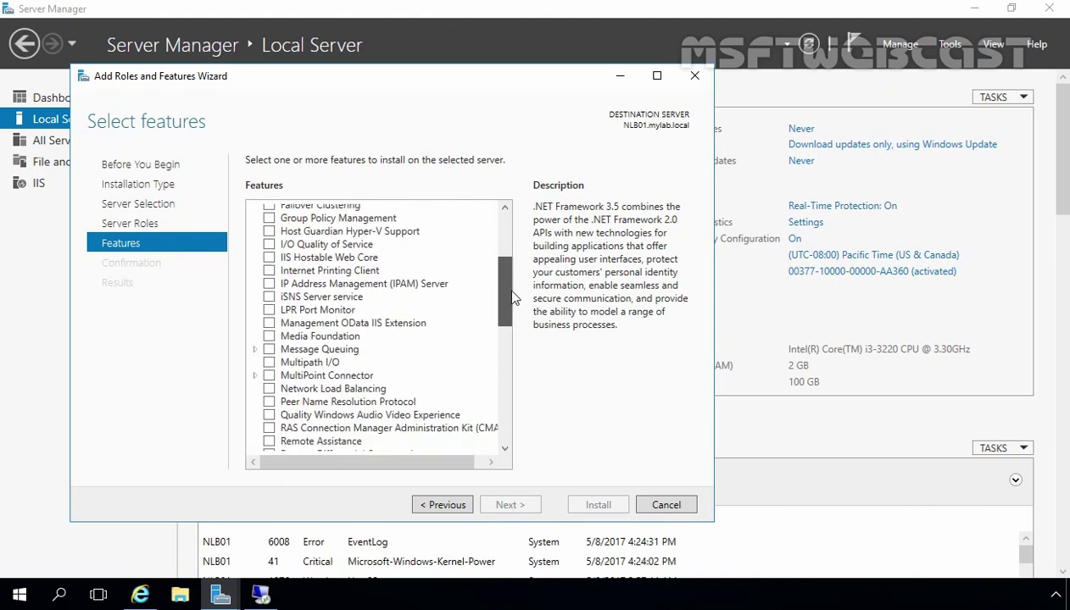
left_click(354, 386)
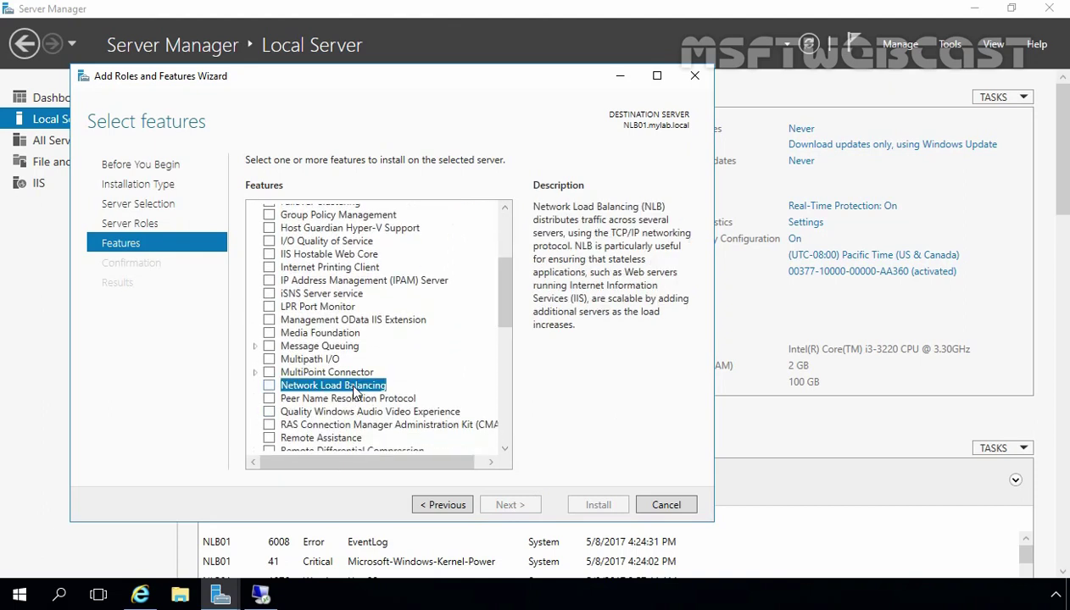
left_click(269, 386)
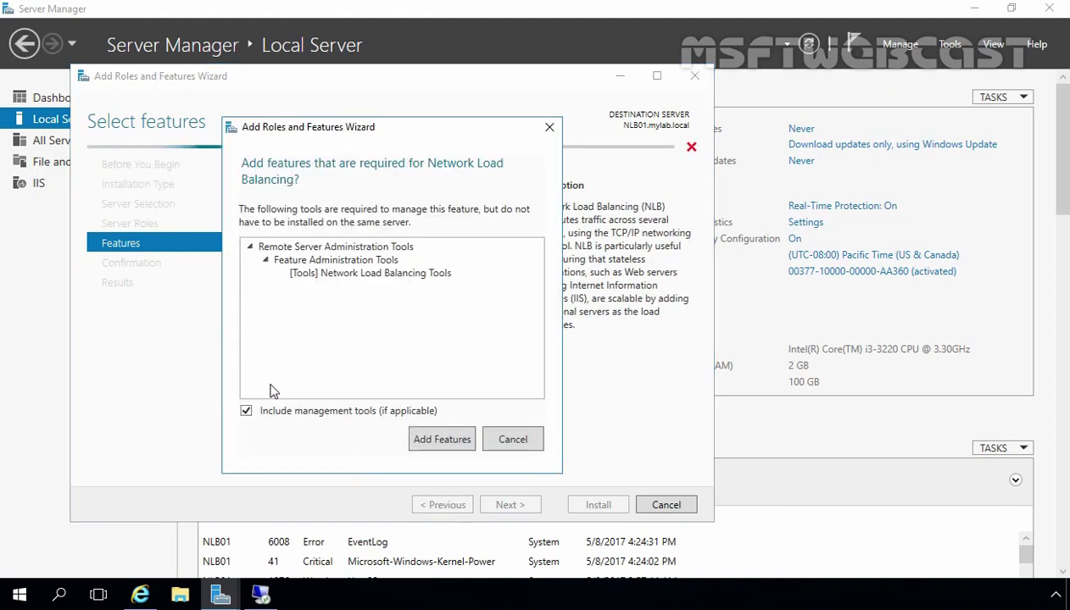
left_click(437, 441)
left_click(508, 506)
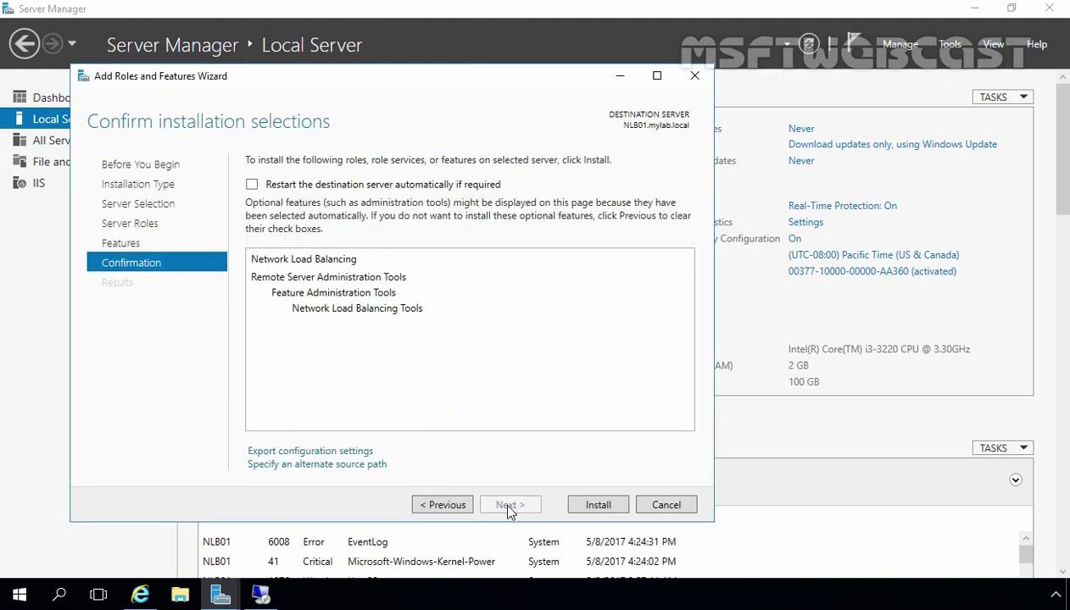
left_click(598, 505)
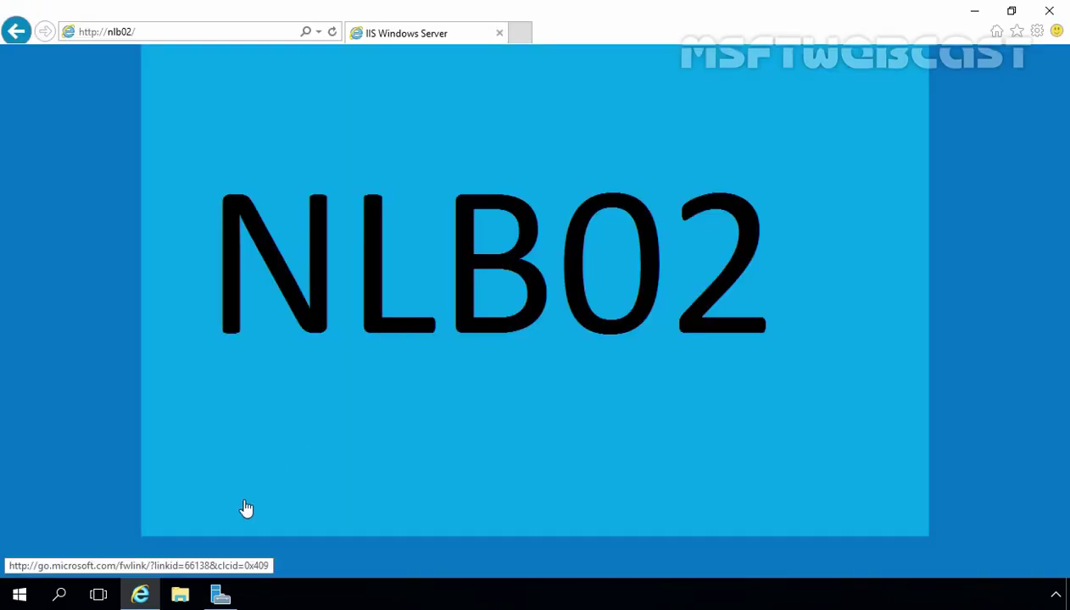
- In Server Manager on NLB02, begin a role-based or feature-based installation for NLB02.mylab.local and proceed to feature selection without adding roles
left_click(222, 594)
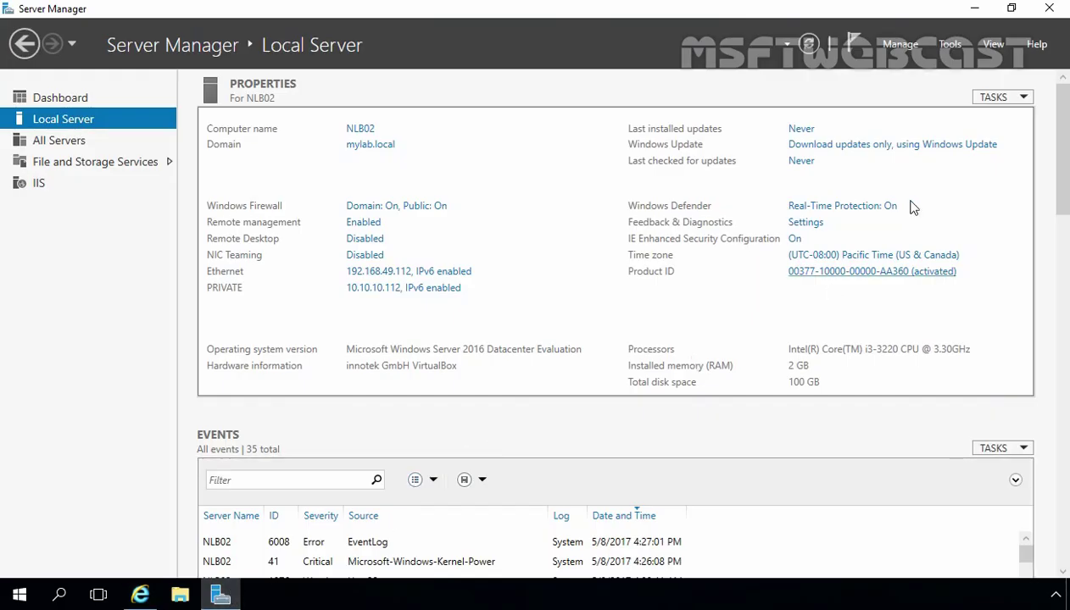
left_click(897, 48)
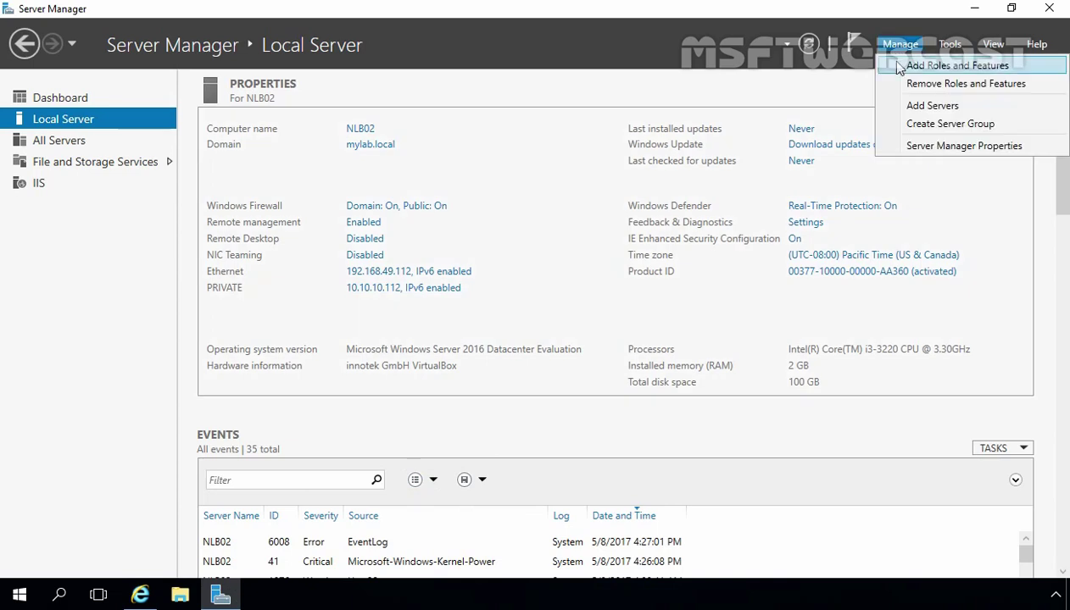
left_click(939, 73)
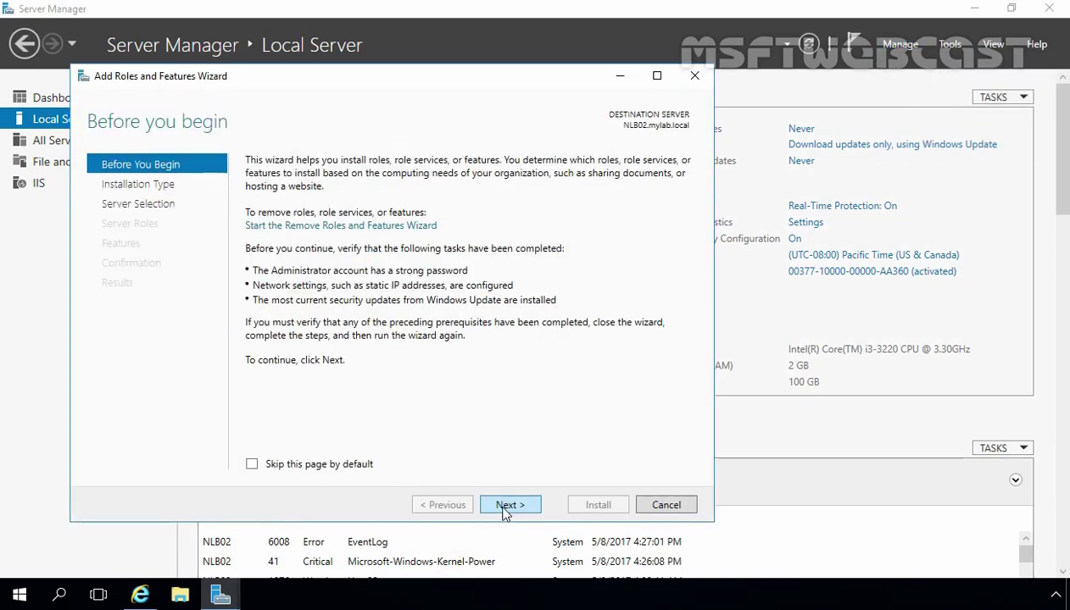
left_click(506, 509)
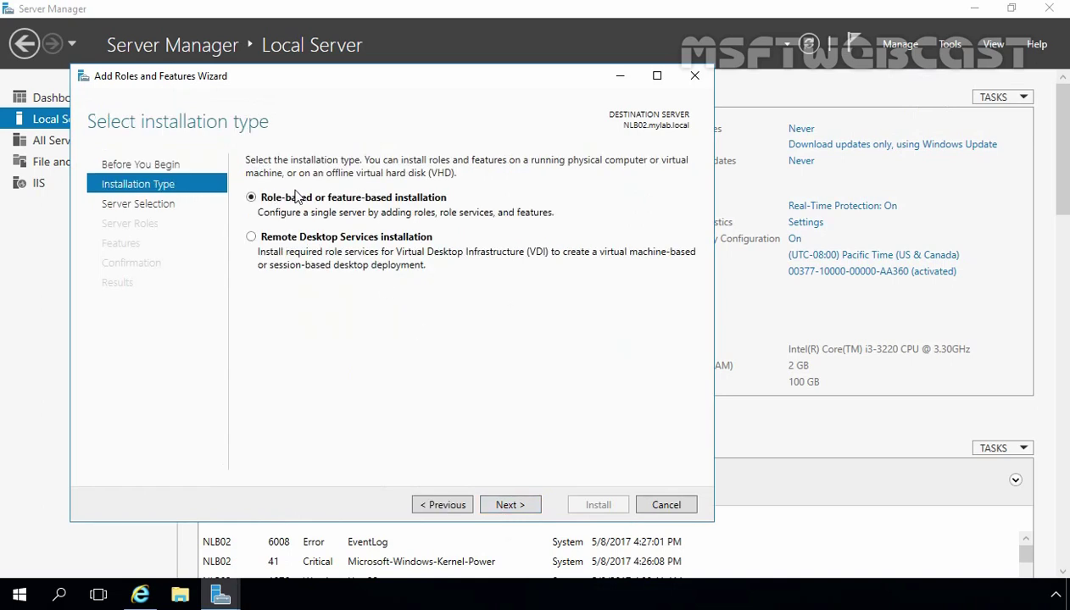
left_click(507, 505)
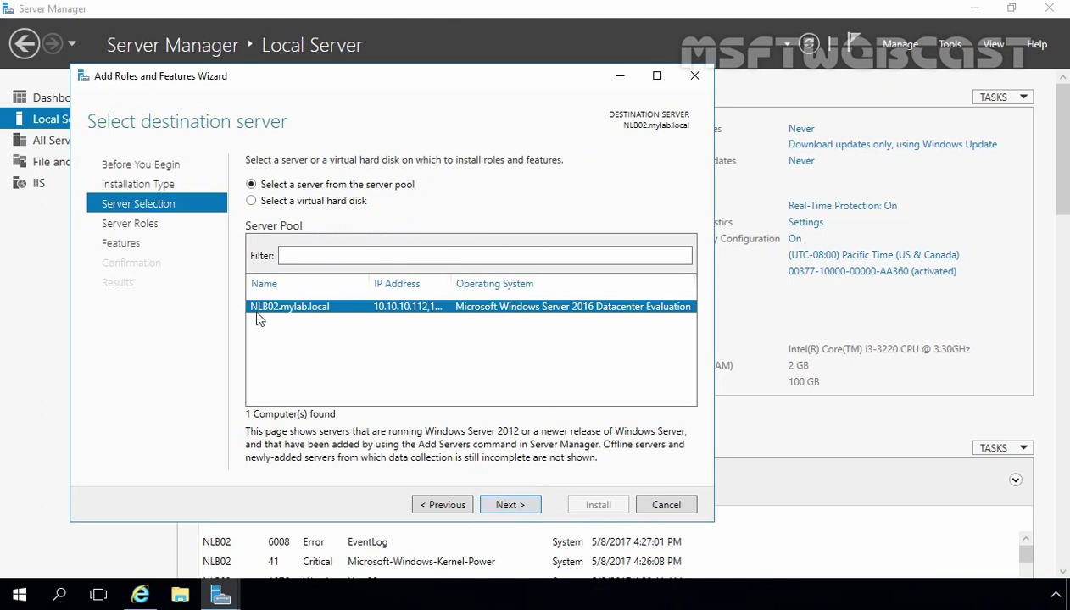
left_click(513, 506)
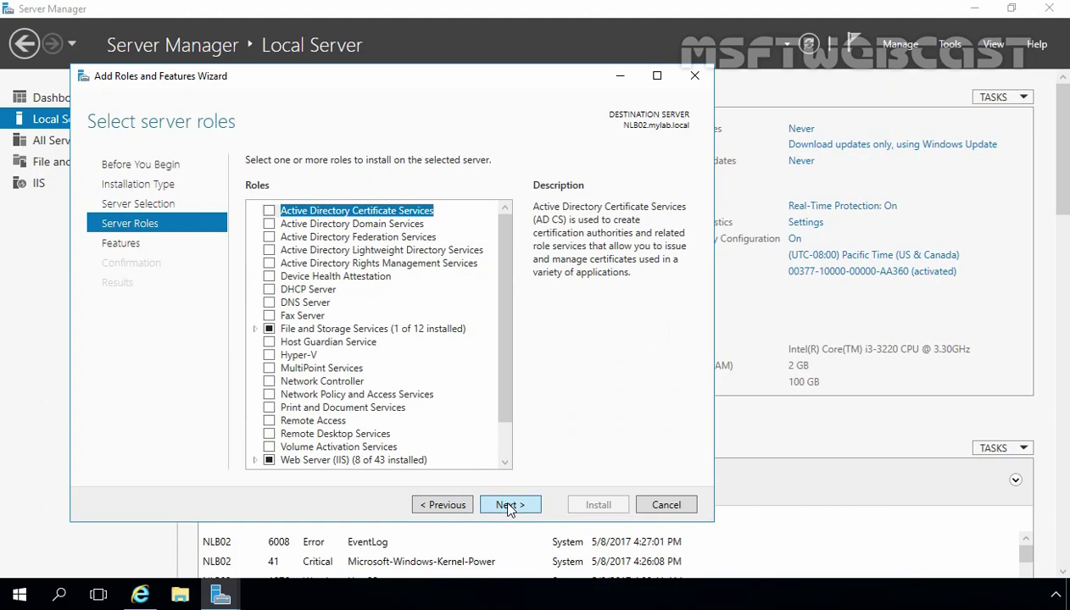
left_click(509, 506)
- Install the Network Load Balancing feature with its management tools on NLB02 and close the finished wizard
left_click_drag(502, 257, 503, 356)
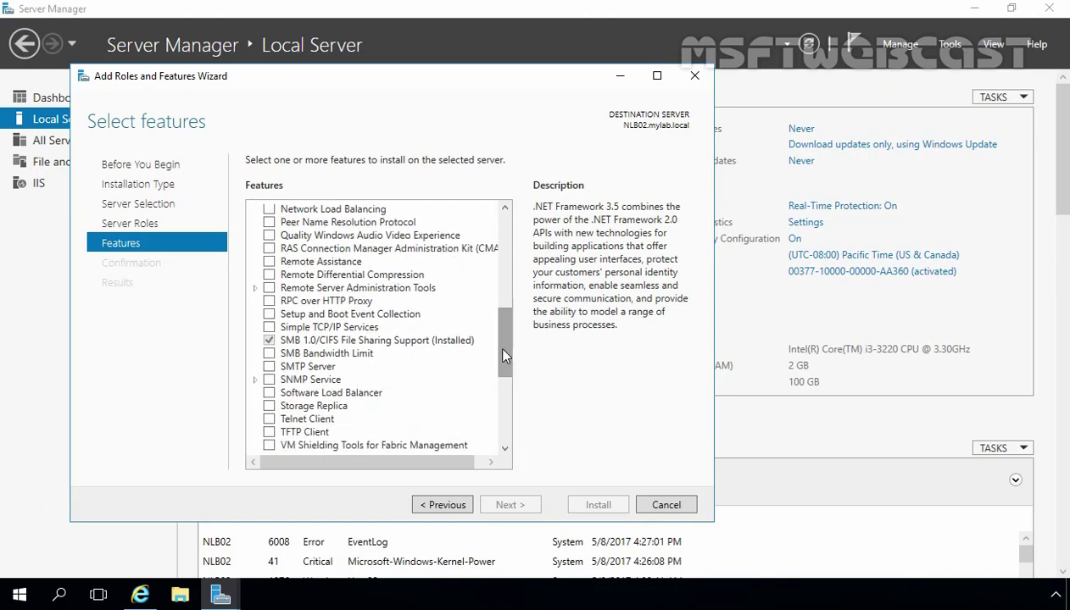
left_click(284, 208)
left_click(269, 208)
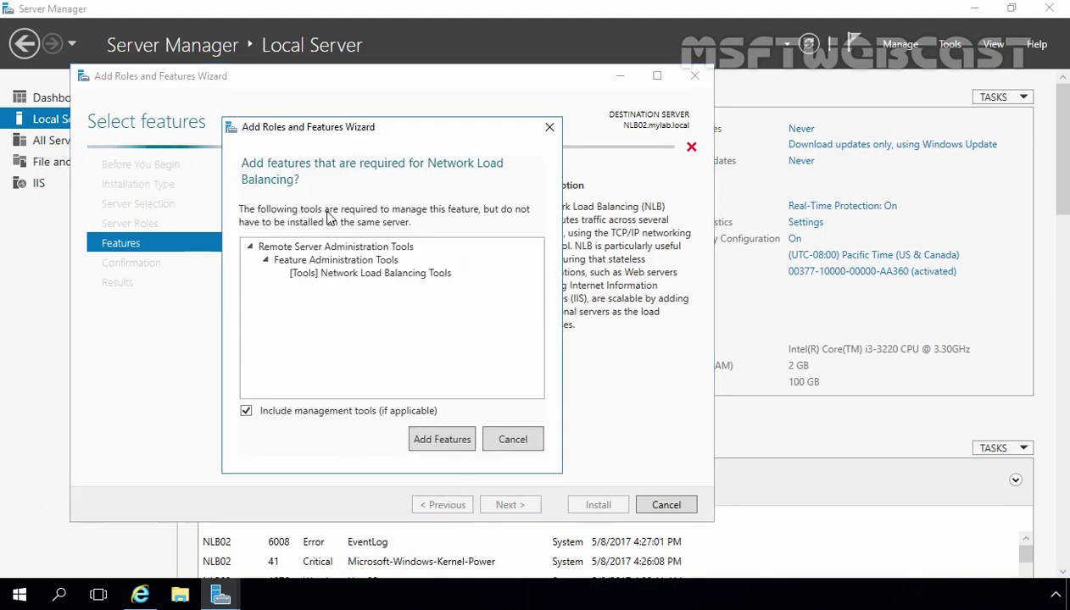
left_click(442, 439)
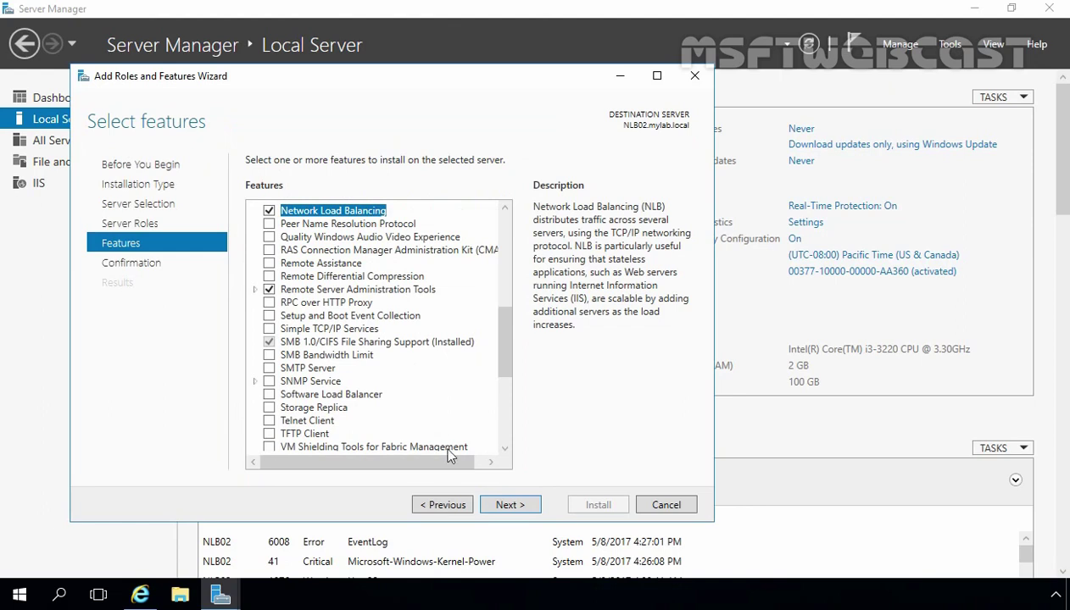
left_click(509, 504)
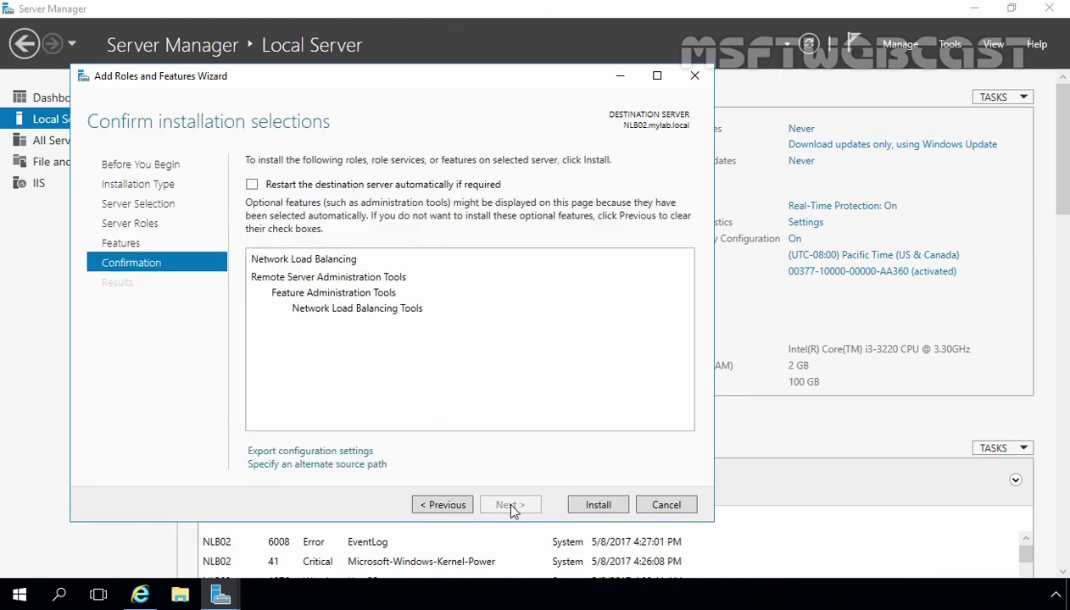
left_click(598, 506)
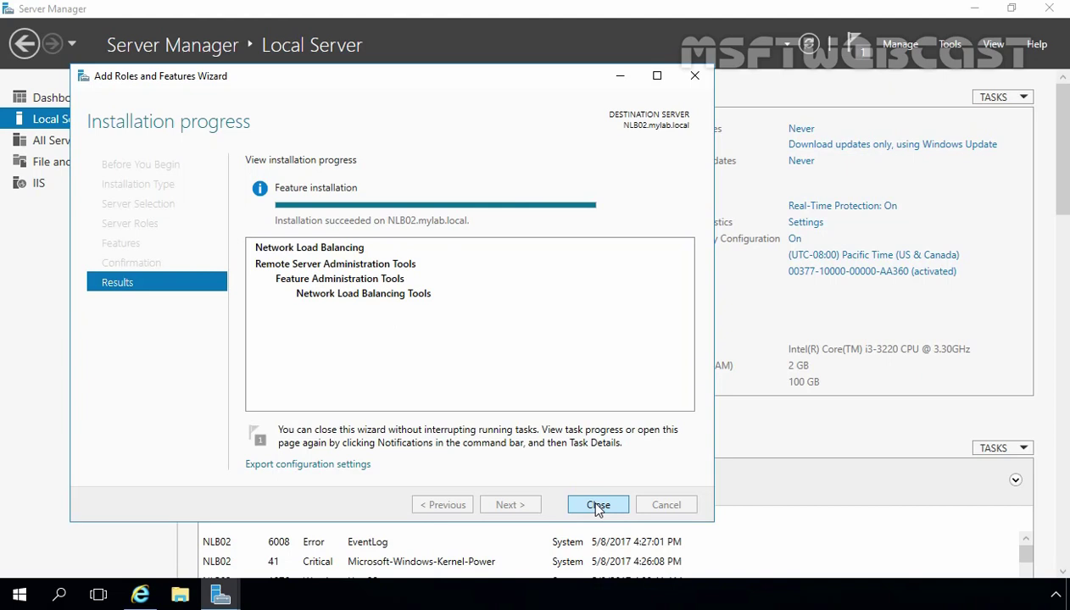
left_click(597, 505)
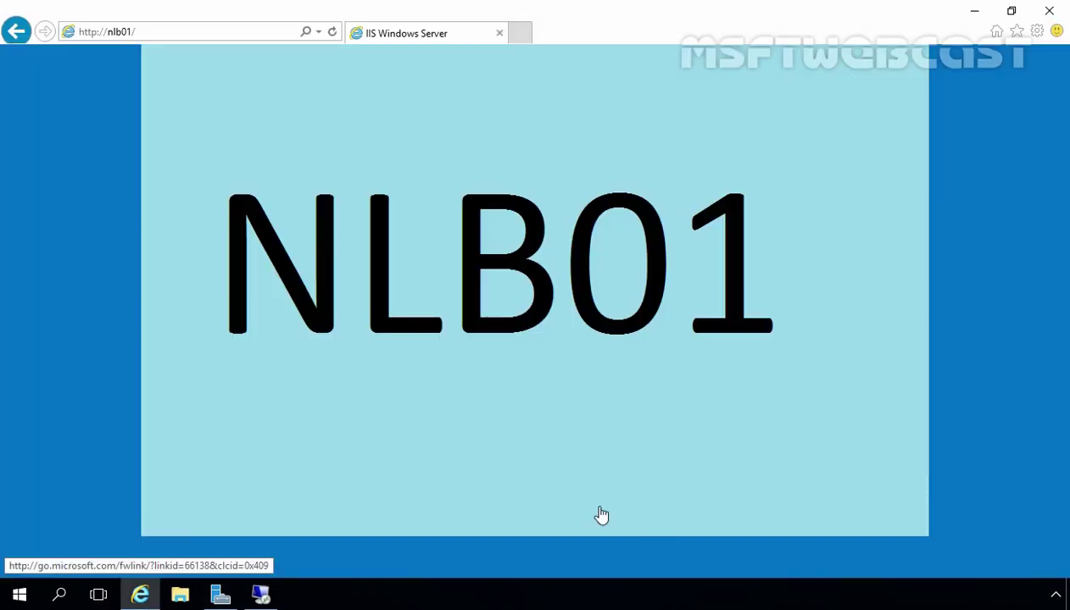
- Minimize the browser on NLB01 and open Network Load Balancing Manager from Server Manager
left_click(975, 12)
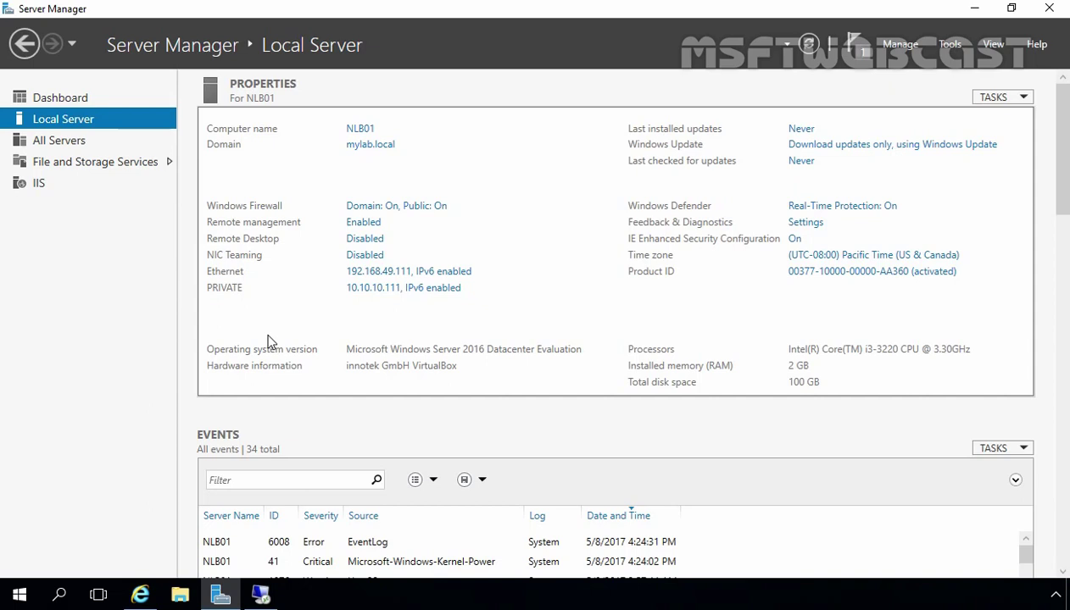
left_click(951, 47)
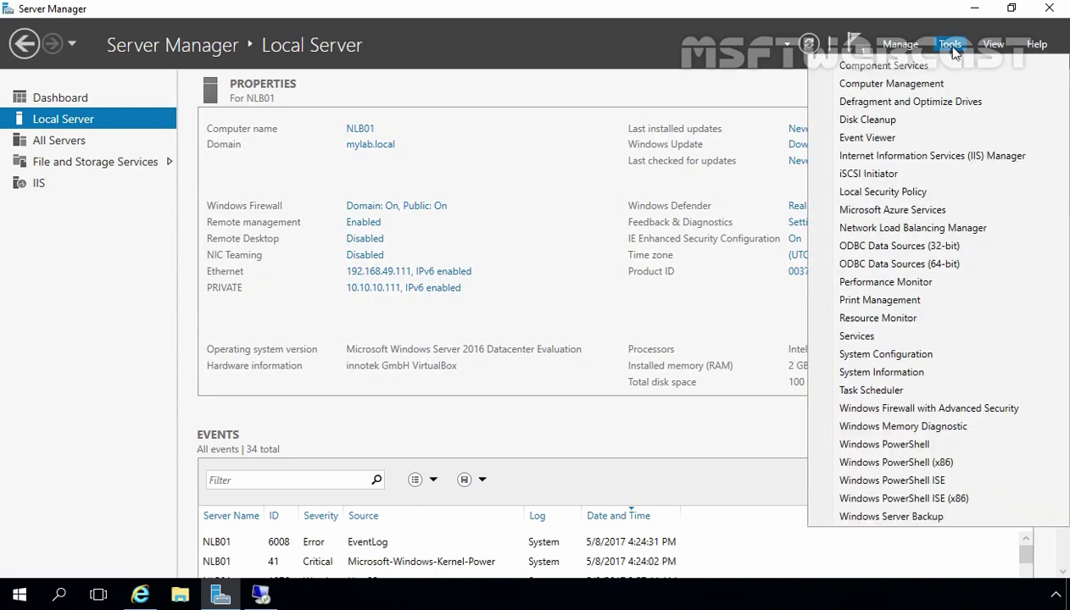
left_click(877, 234)
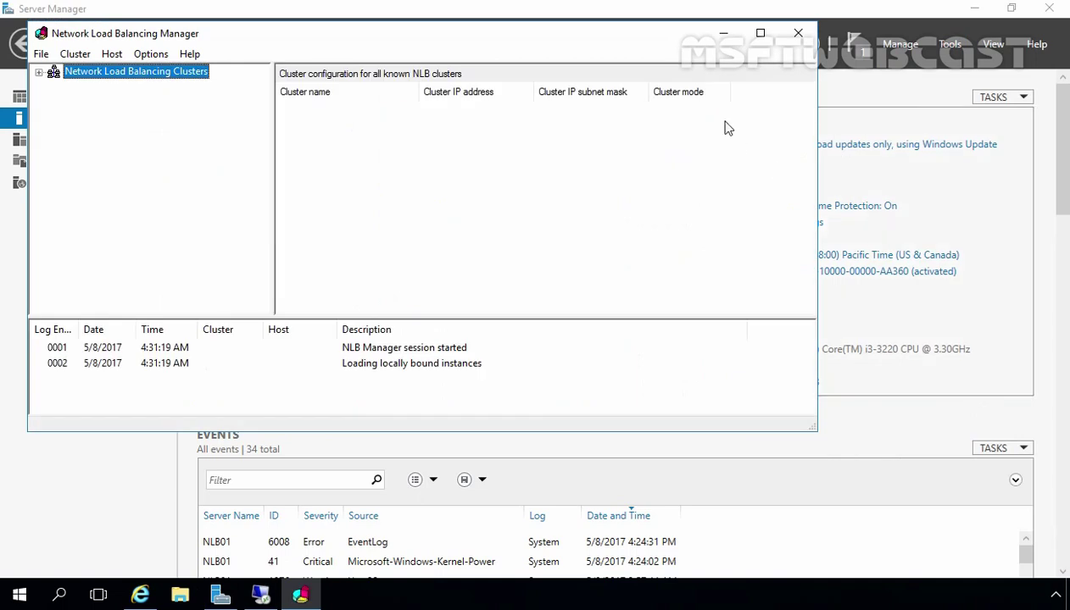
- Maximize the manager window, start a new cluster, connect to host nlb02 and use its Ethernet interface
left_click(759, 34)
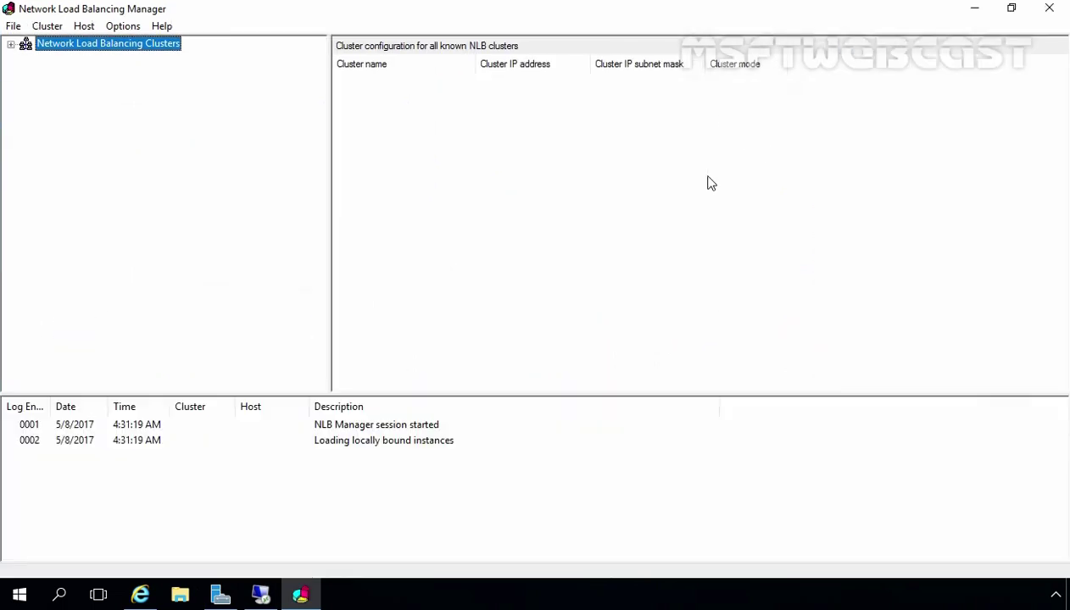
right_click(102, 47)
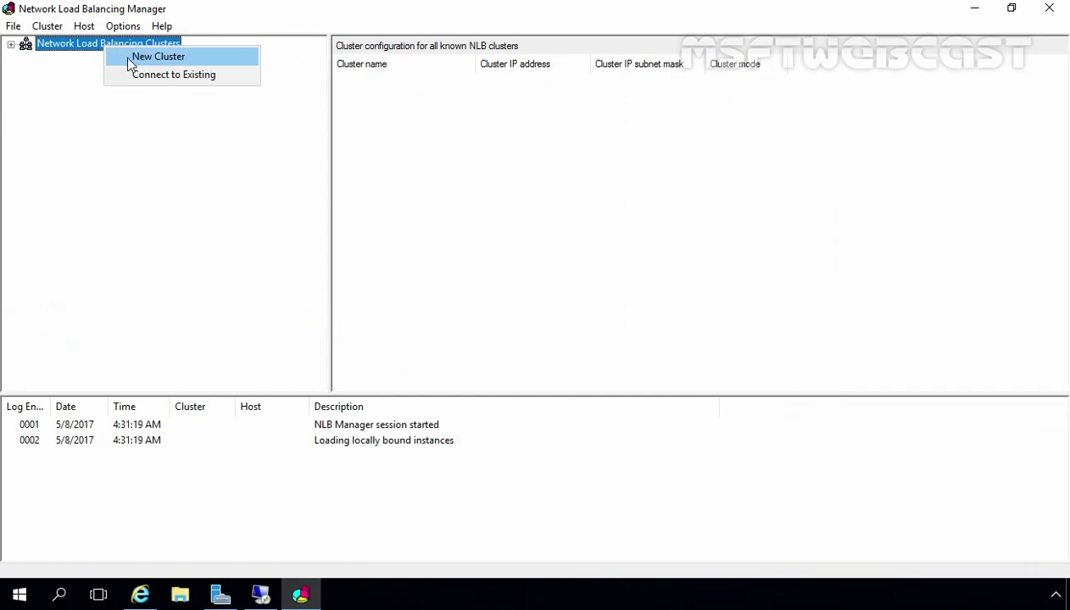
left_click(157, 57)
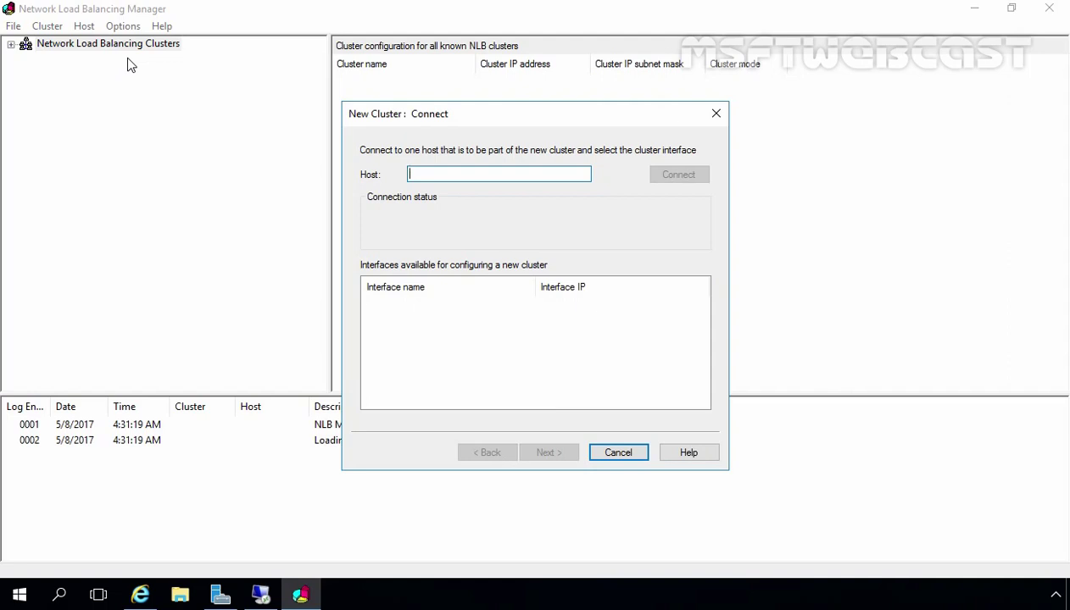
type("nlb02")
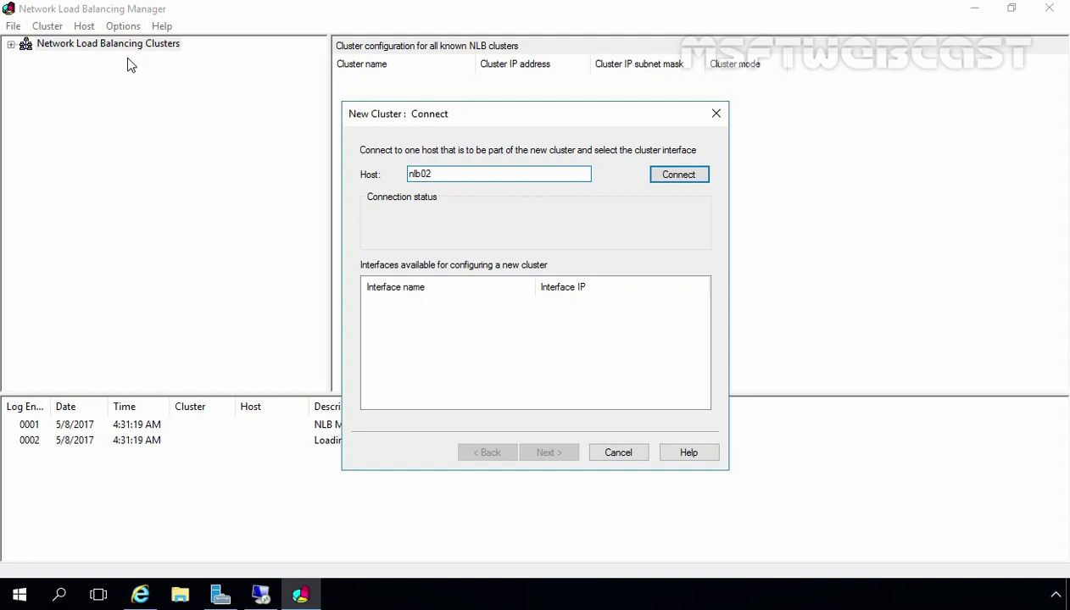
left_click(674, 179)
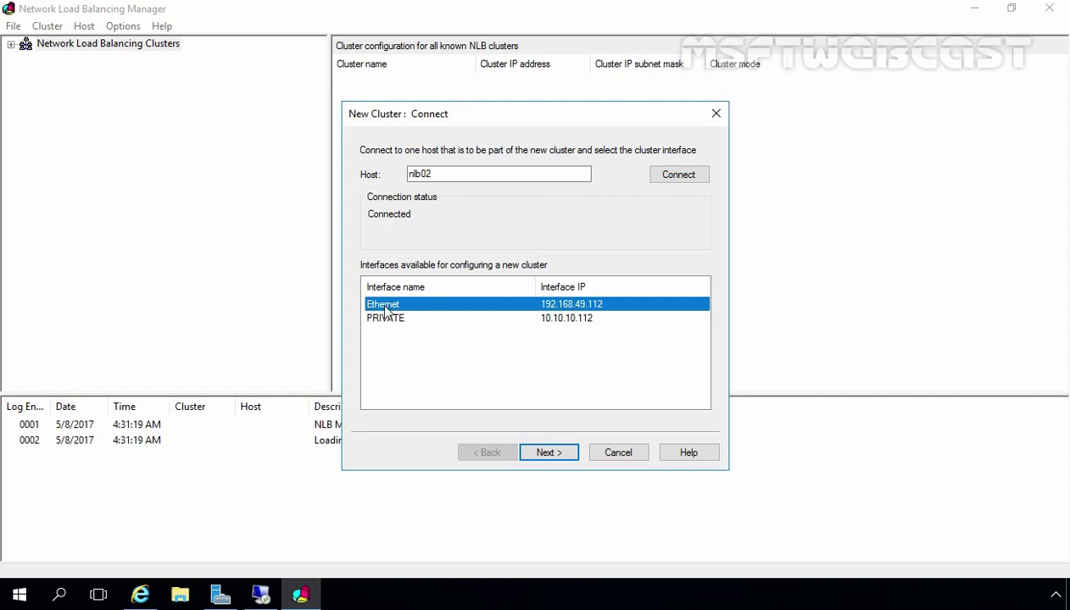
left_click(548, 455)
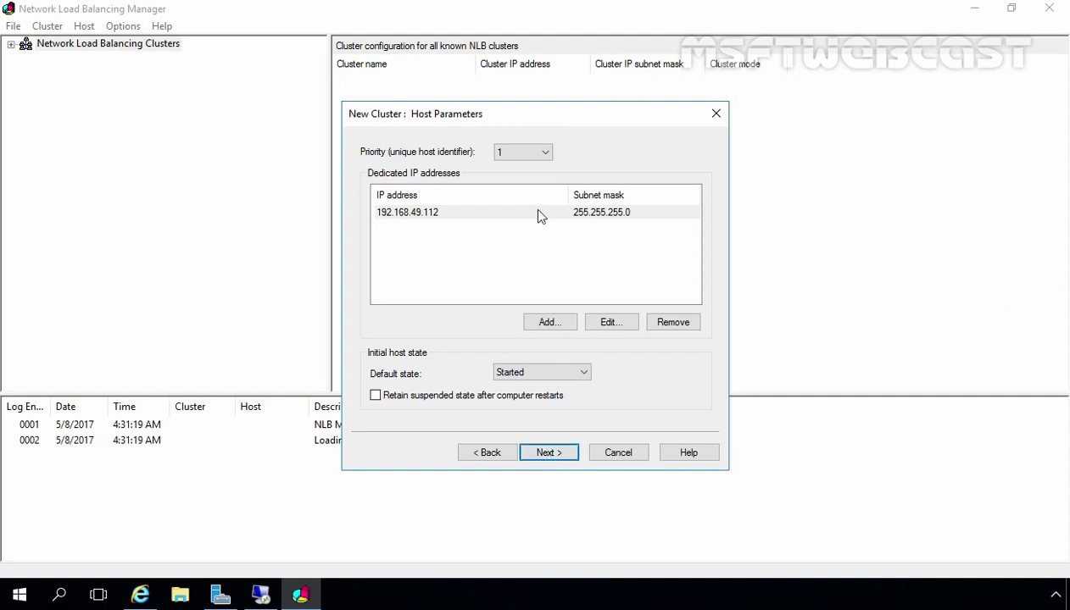
- Set the host priority of NLB02 to 10, keep the default state as Started, and continue to the cluster IP addresses
left_click(520, 155)
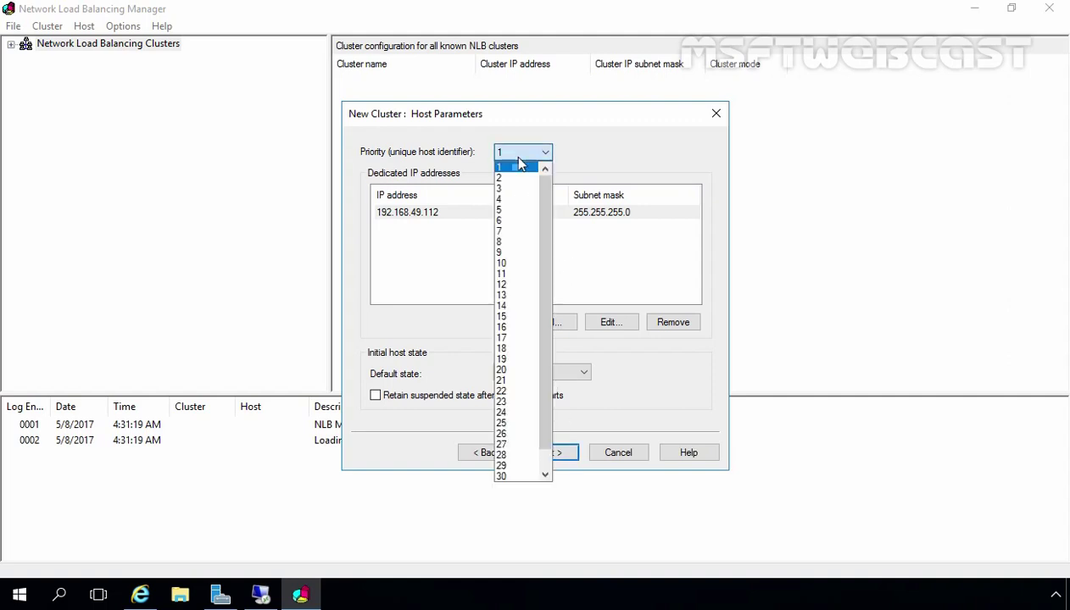
left_click(512, 264)
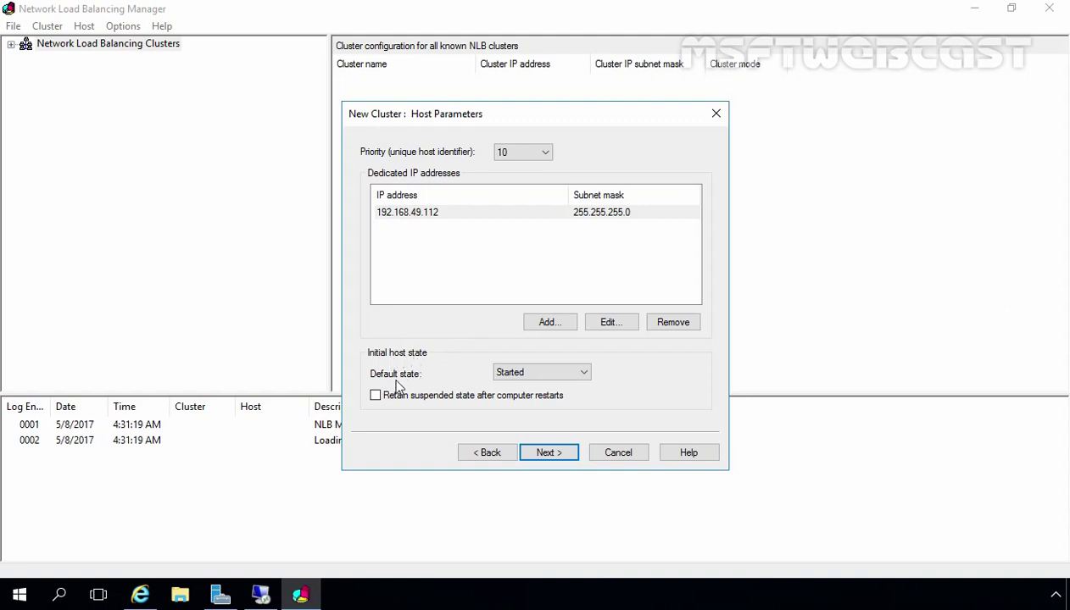
left_click(531, 375)
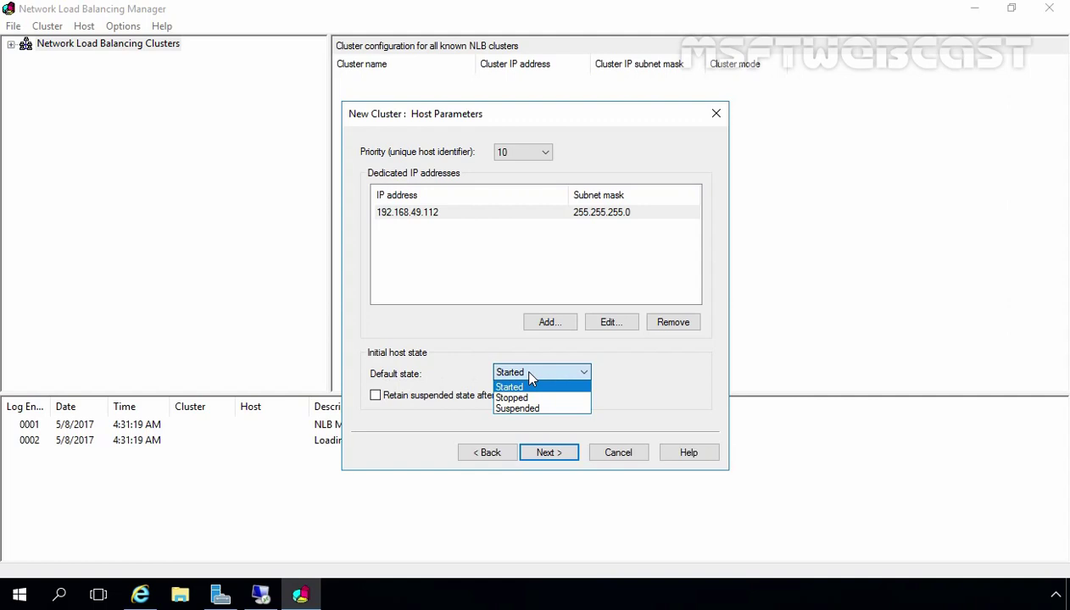
left_click(531, 377)
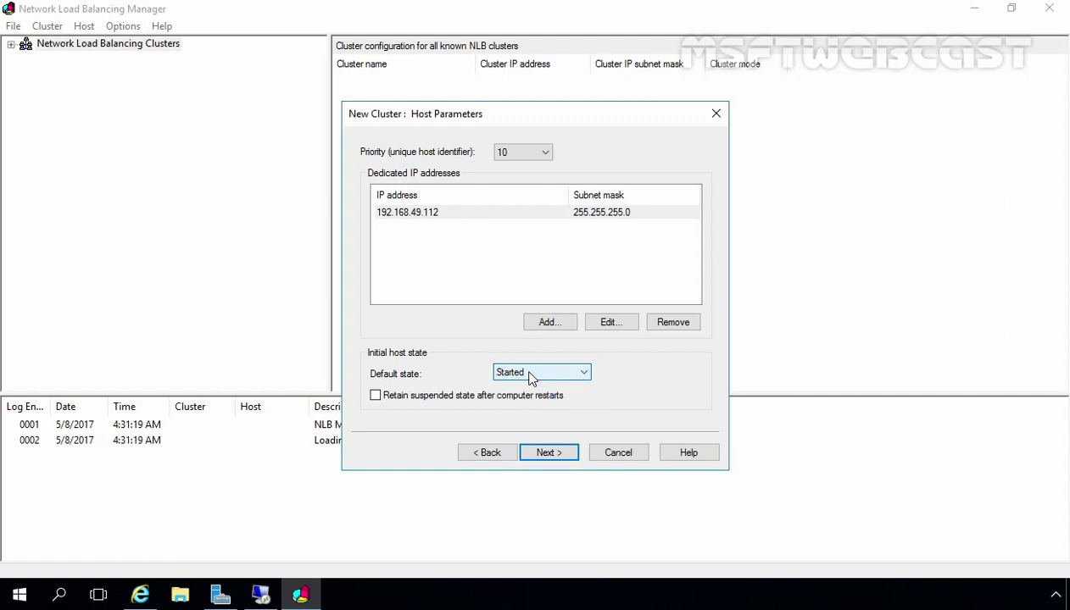
left_click(548, 453)
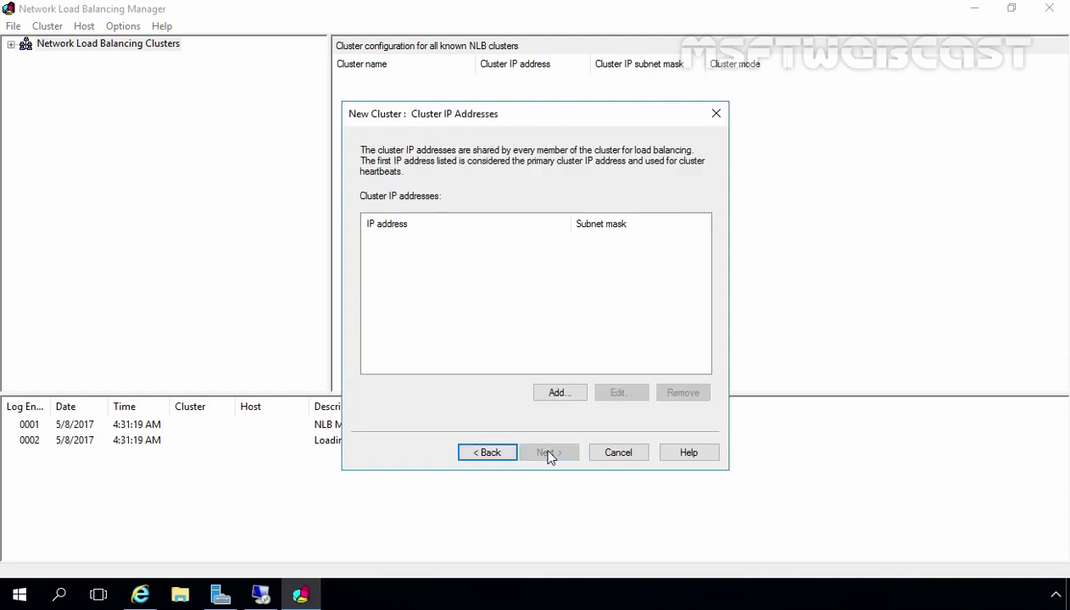
- Add the cluster IPv4 address 192.168.49.120 with subnet mask 255.255.255.0 and continue to the cluster parameters
left_click(557, 394)
left_click(499, 221)
type("192 . 168 . 49 . 120")
left_click(507, 247)
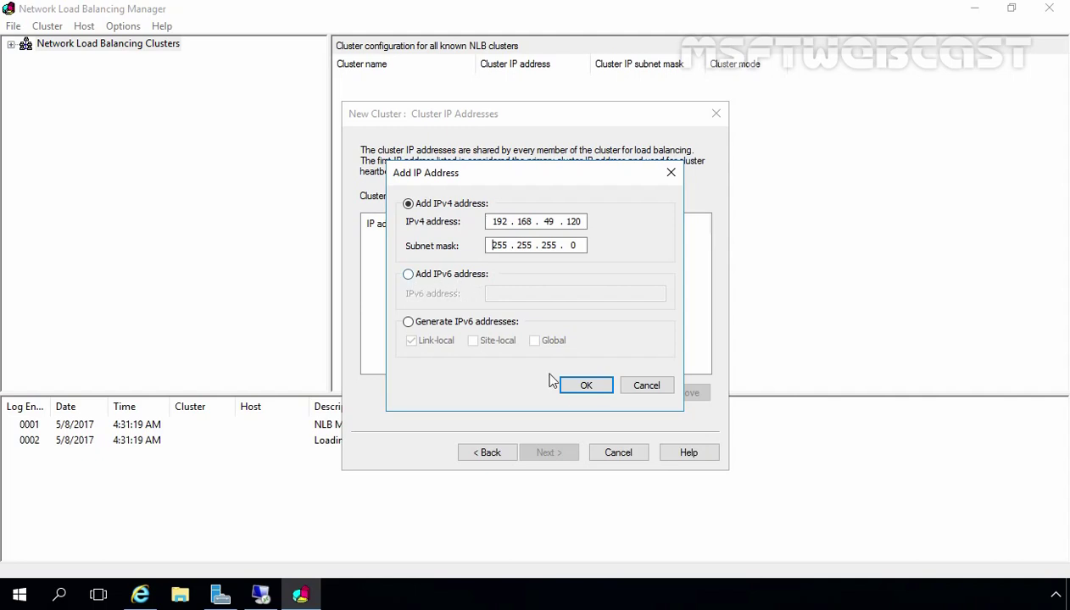
left_click(585, 386)
left_click(547, 453)
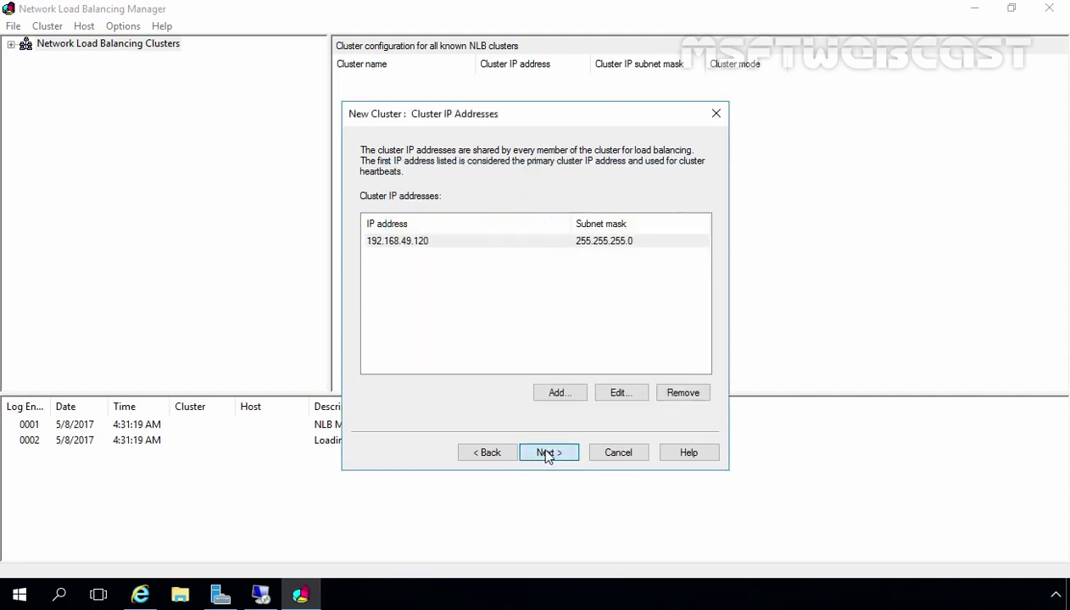
left_click(509, 216)
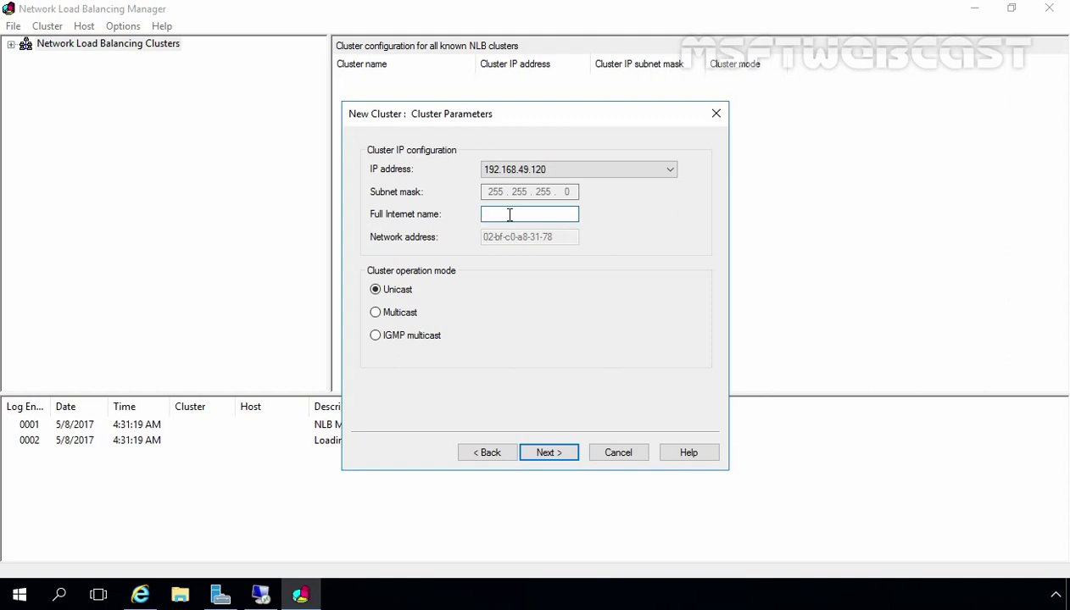
type("www.mylab.local")
left_click(377, 312)
left_click(547, 452)
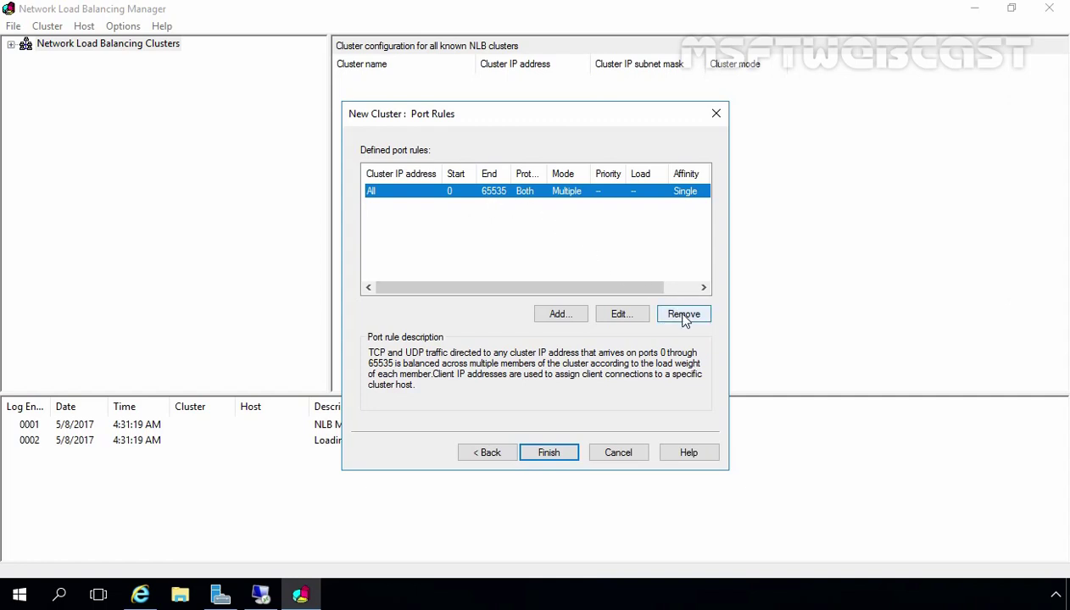
- Replace the default port rule with a rule covering port 80 only, from 80 to 80
left_click_drag(657, 288, 700, 290)
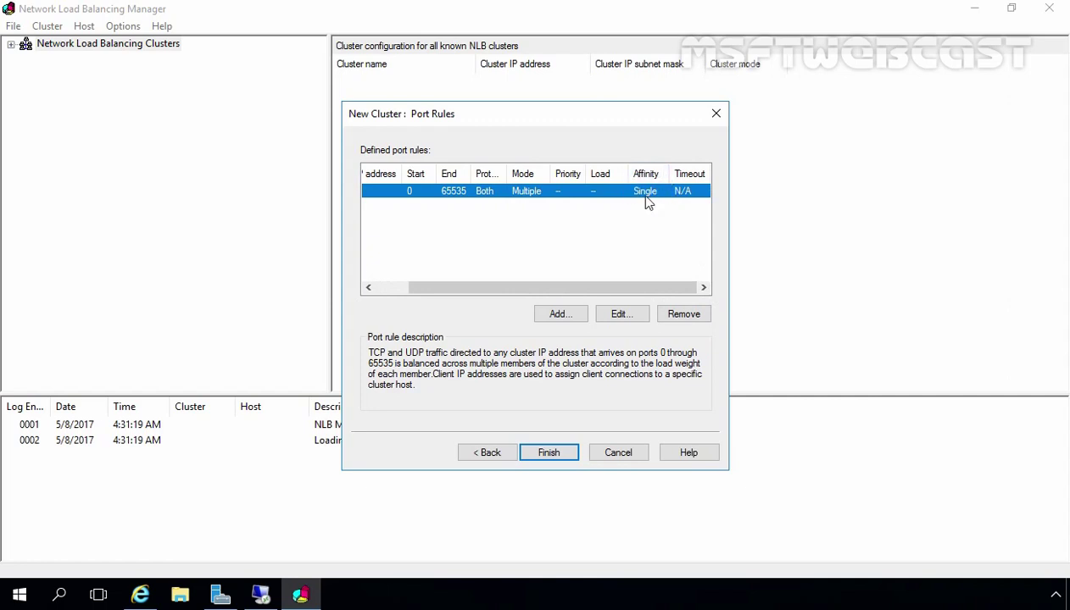
left_click(680, 313)
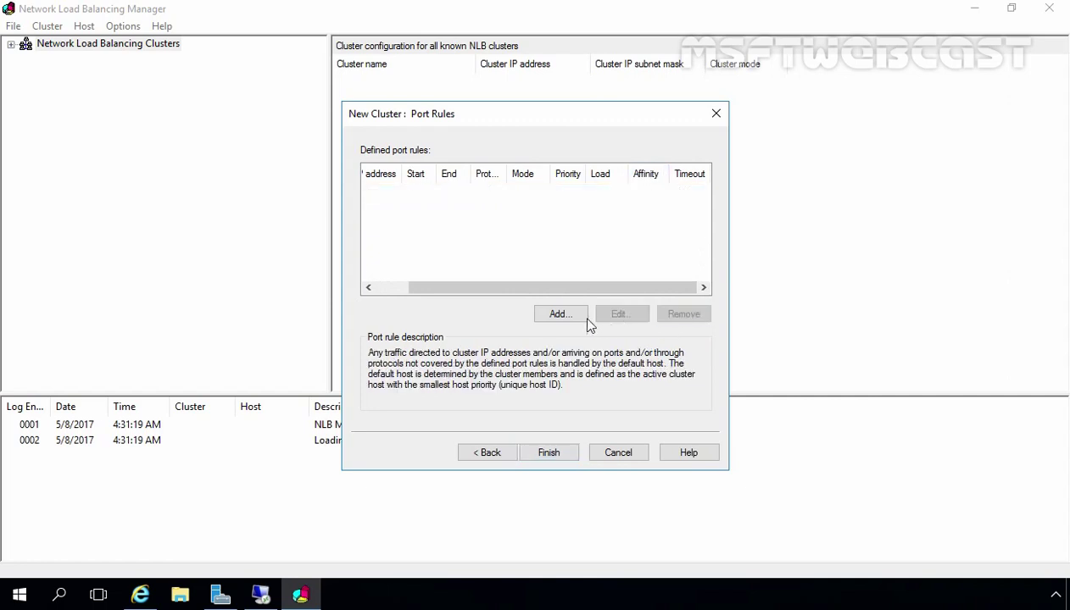
left_click(560, 314)
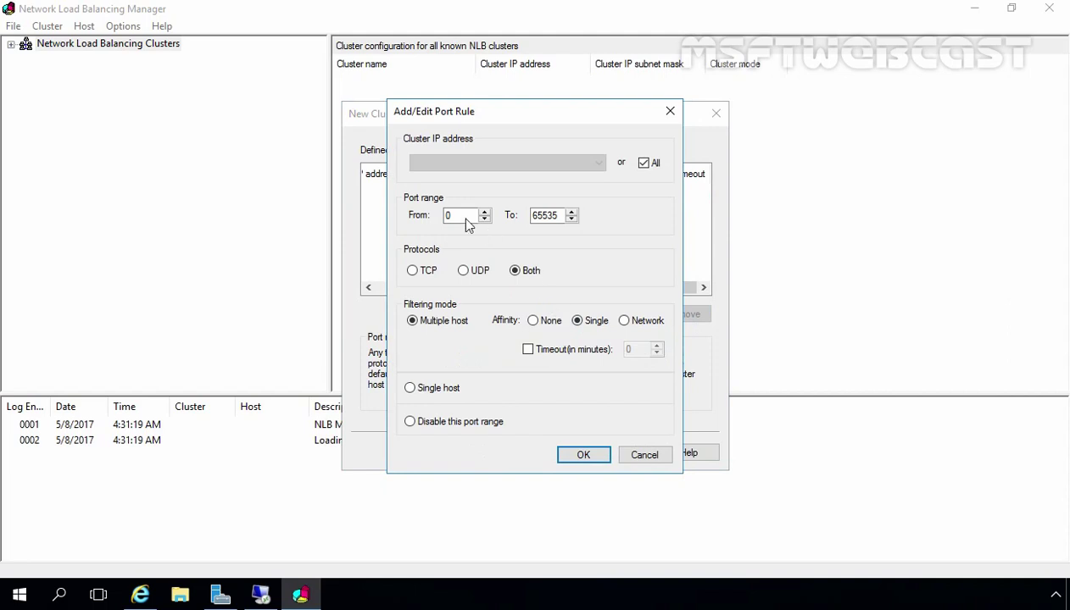
key("BackSpace")
type("80")
key("Tab")
type("80")
left_click(581, 456)
- Add a second port rule for port 443 only, from 443 to 443, and finish creating the cluster
left_click(562, 315)
left_click_drag(453, 215, 400, 232)
type("443")
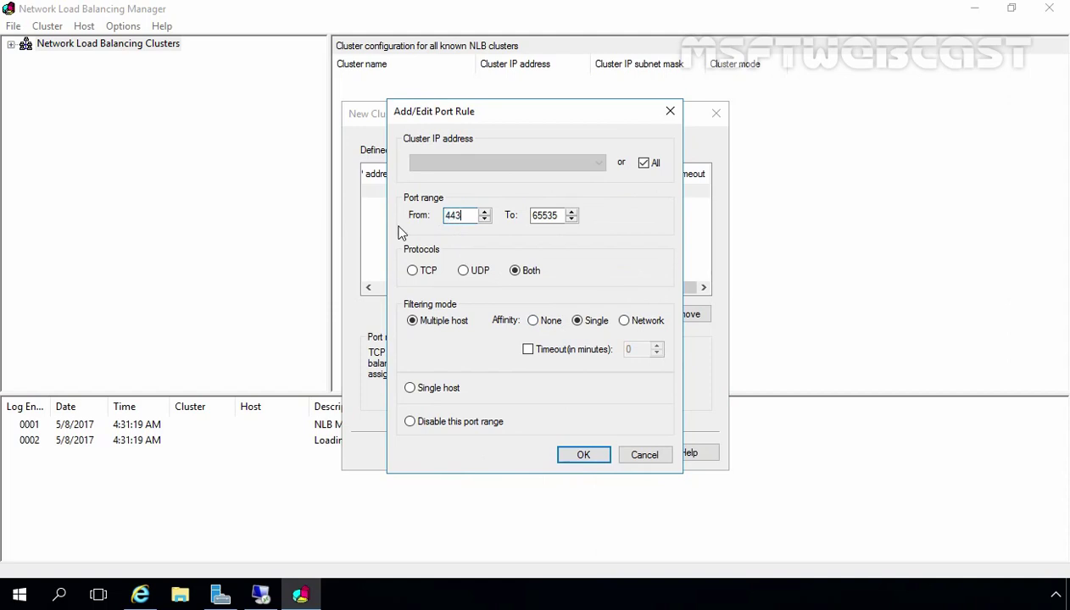
key("Tab")
type("443")
left_click(574, 458)
left_click_drag(471, 293, 440, 294)
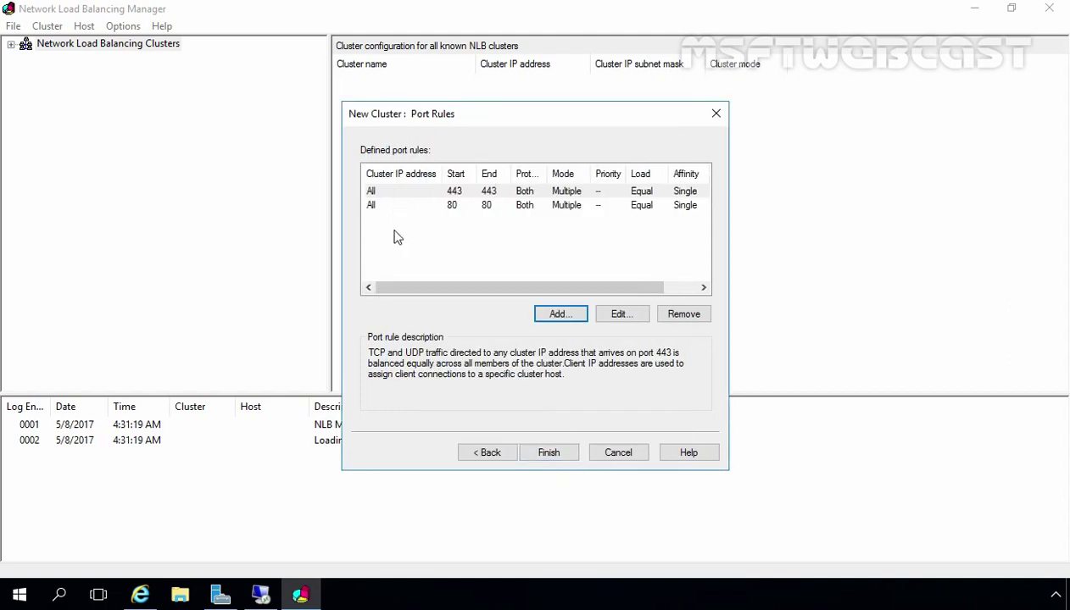
left_click(548, 455)
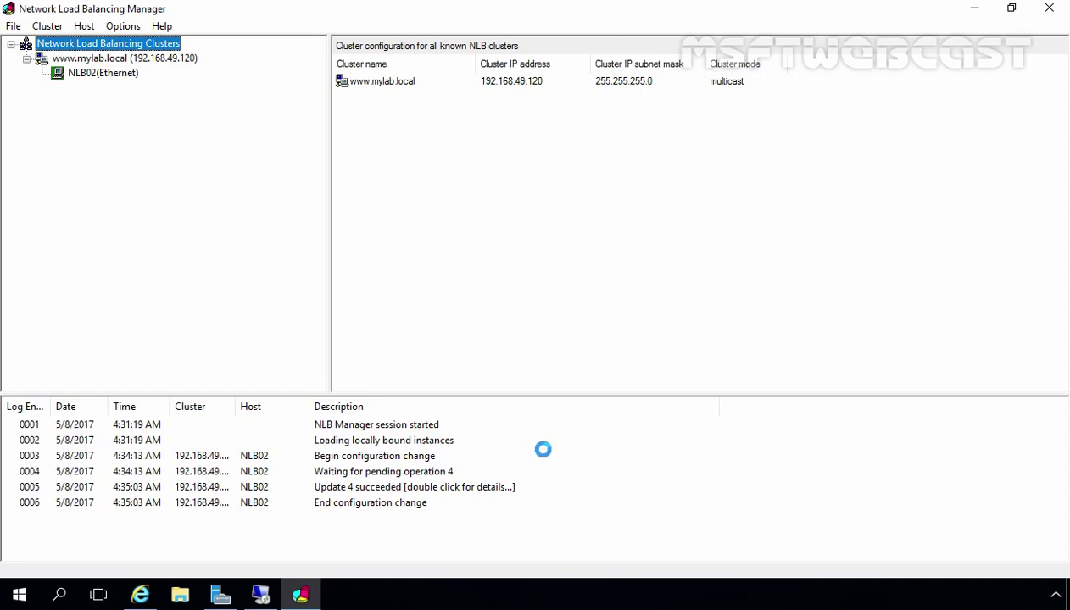
left_click(68, 61)
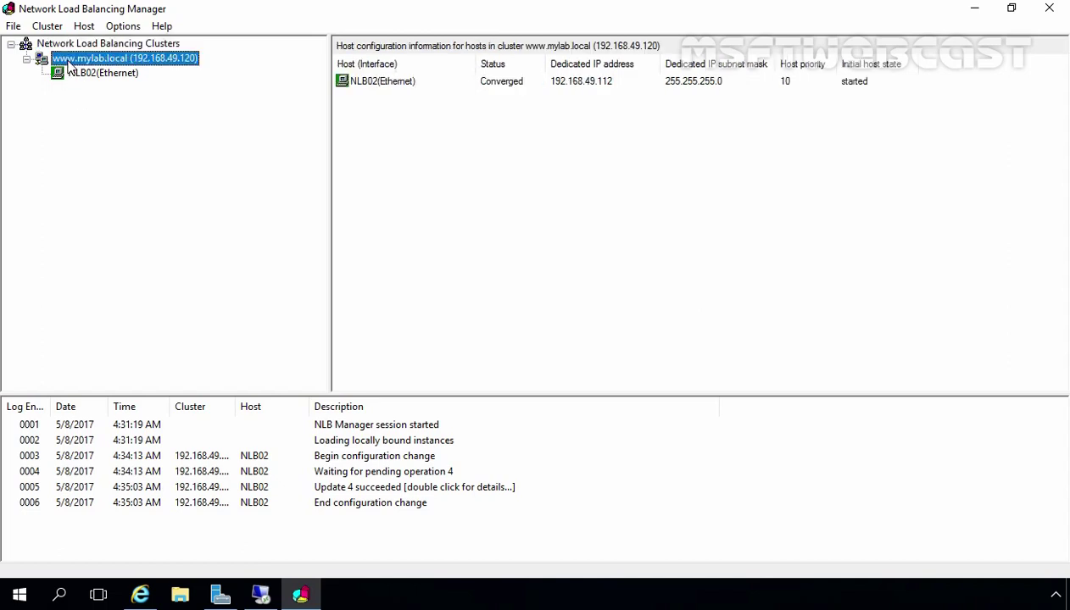
right_click(83, 64)
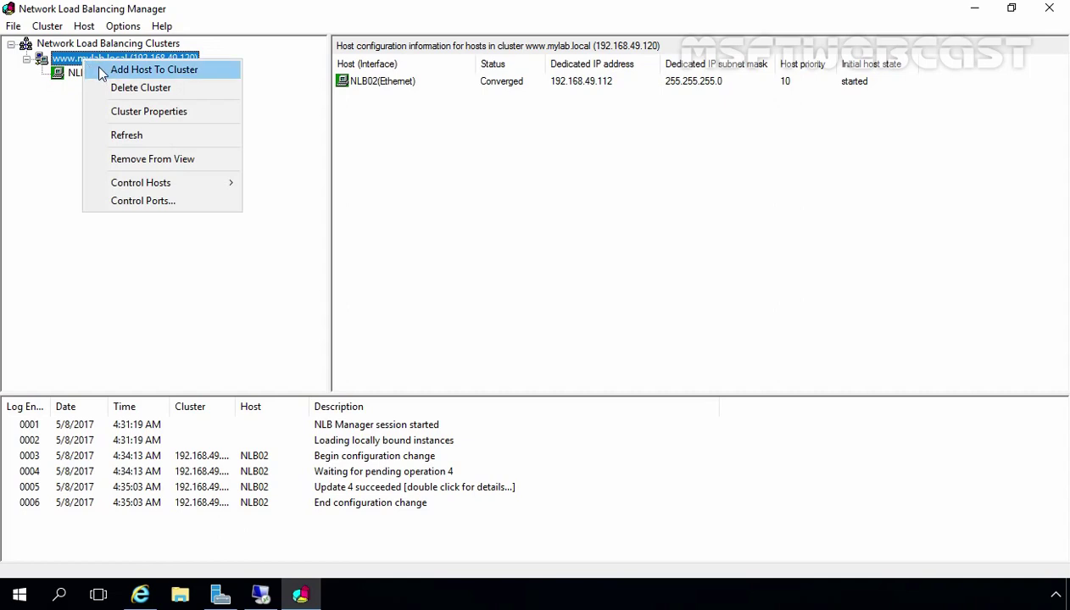
left_click(144, 70)
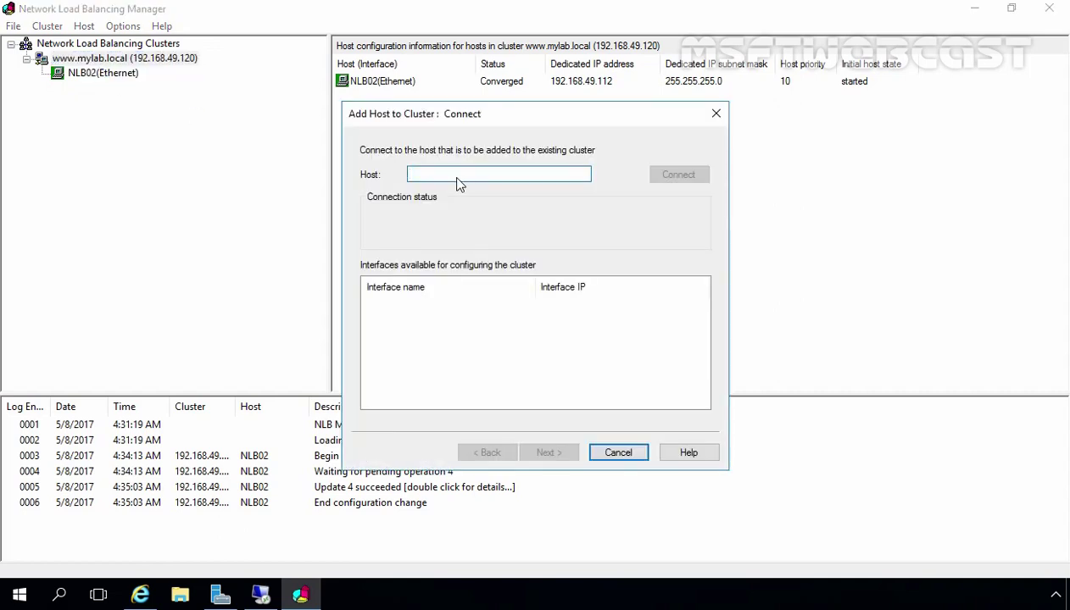
type("nlb01")
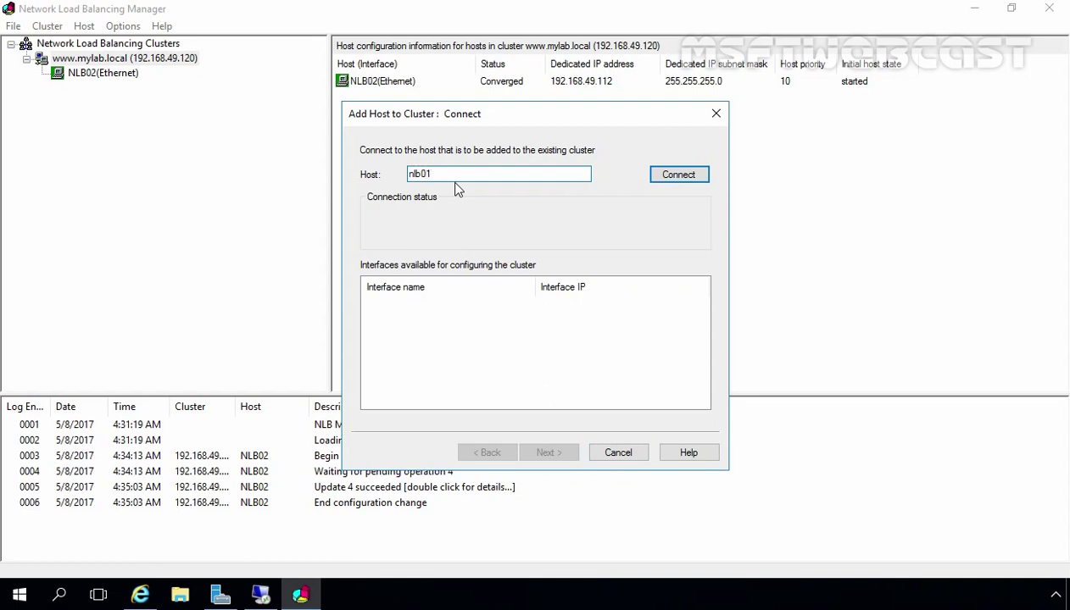
left_click(665, 183)
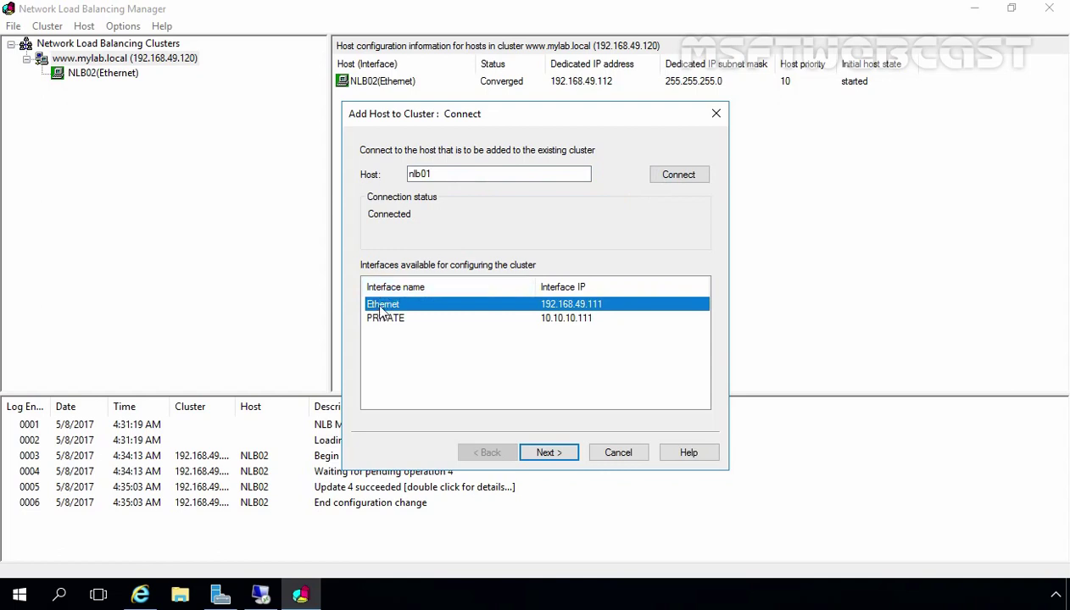
left_click(551, 456)
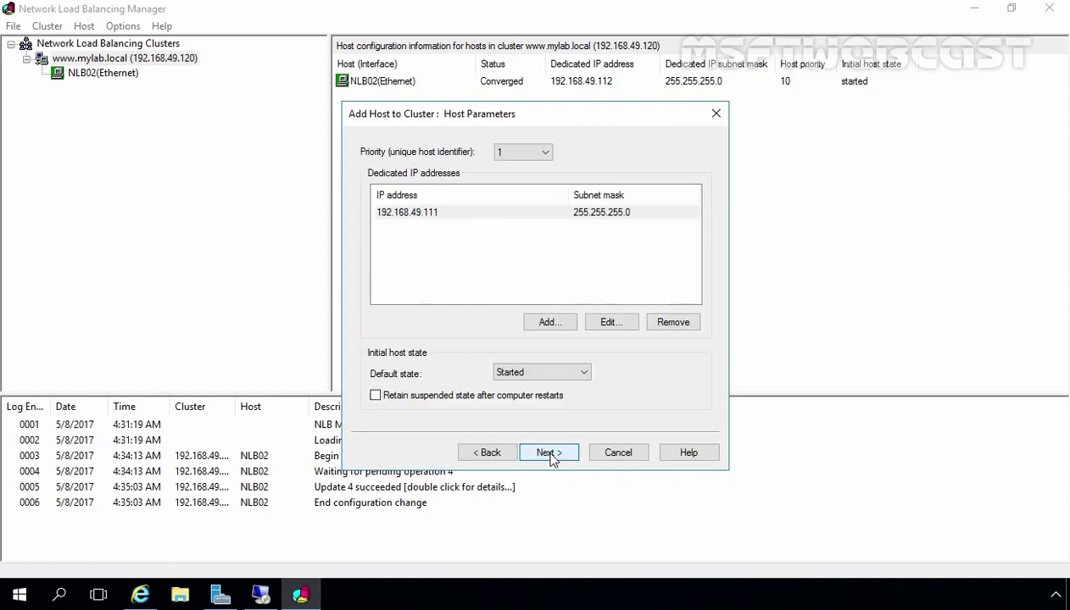
- Set the host priority of NLB01 to 11 and finish adding it with the existing port rules
left_click(540, 152)
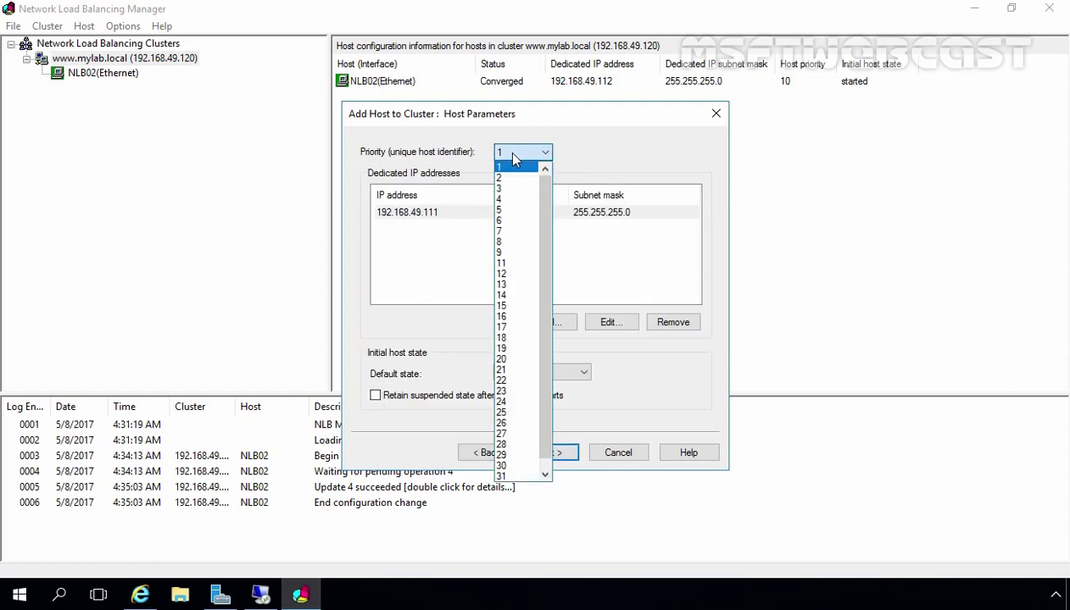
left_click(507, 263)
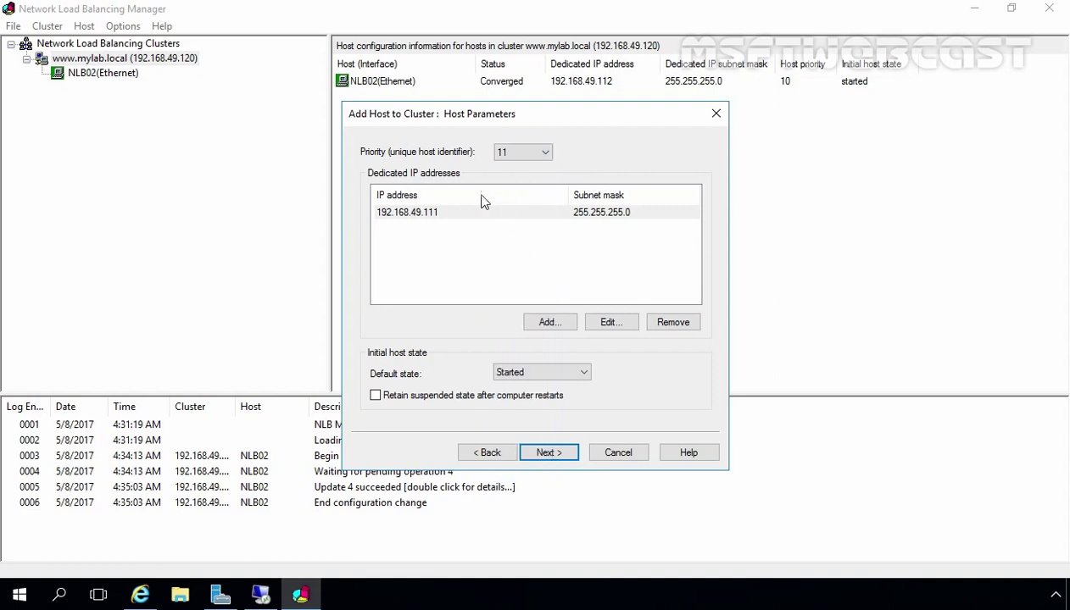
left_click(549, 454)
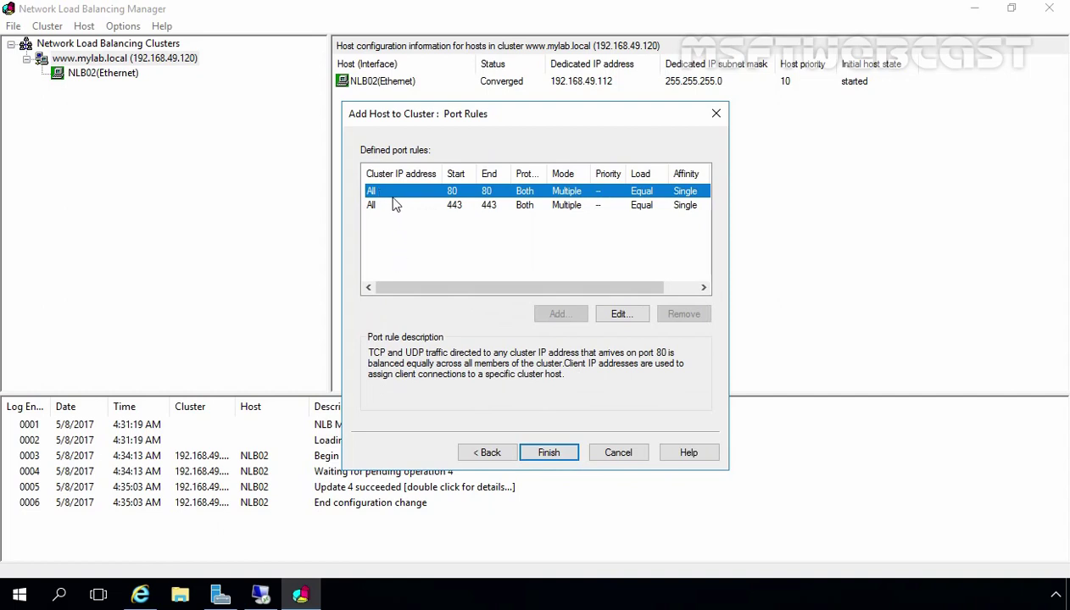
left_click(549, 453)
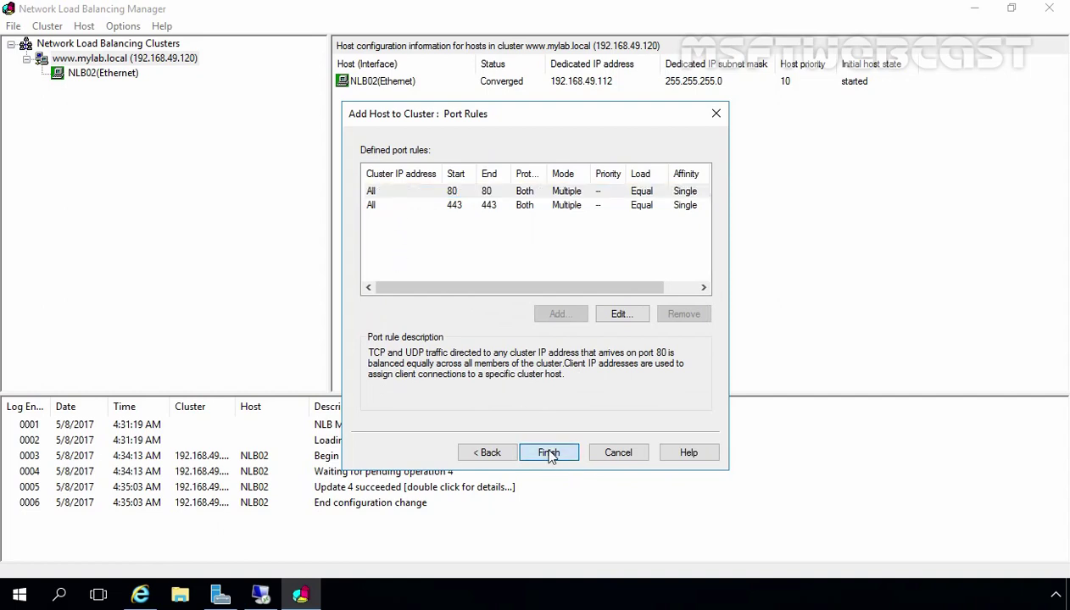
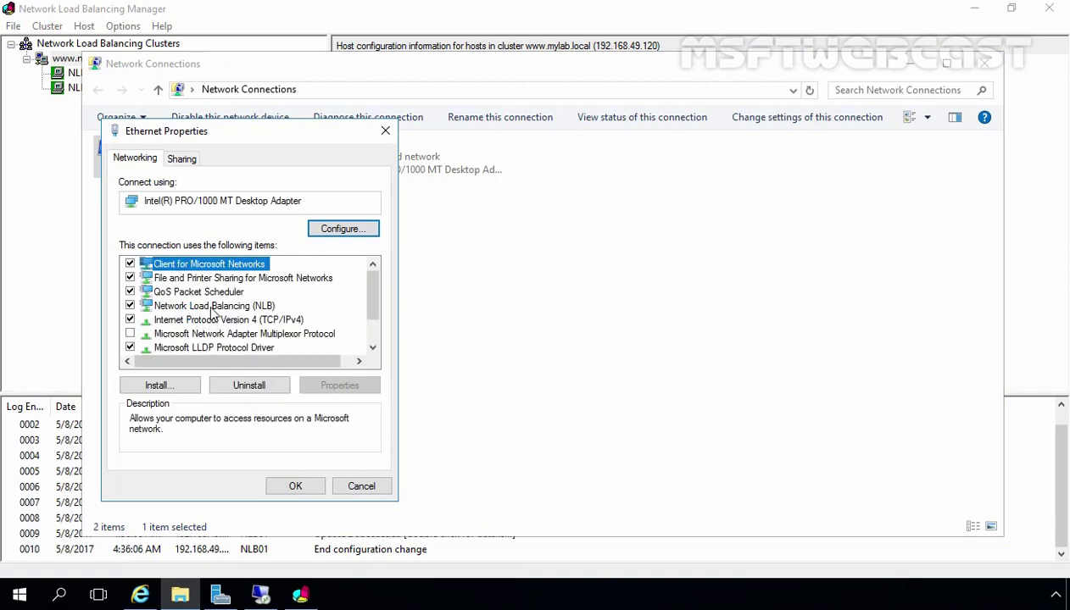
- Inspect the Network Load Balancing component and the advanced IPv4 address settings of NLB01's Ethernet adapter, leaving everything as is
left_click(211, 306)
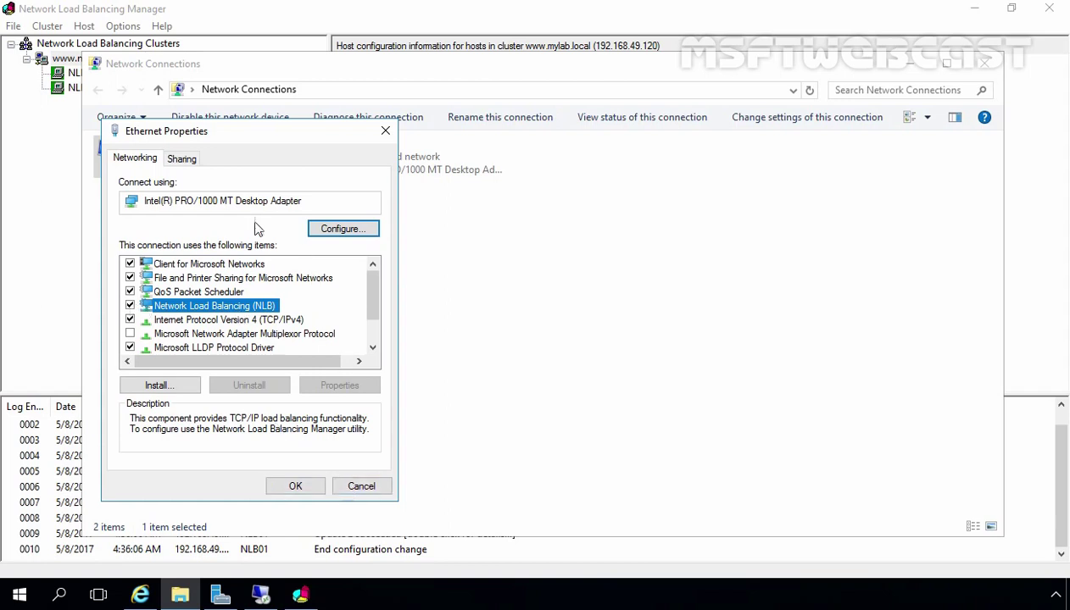
left_click(255, 321)
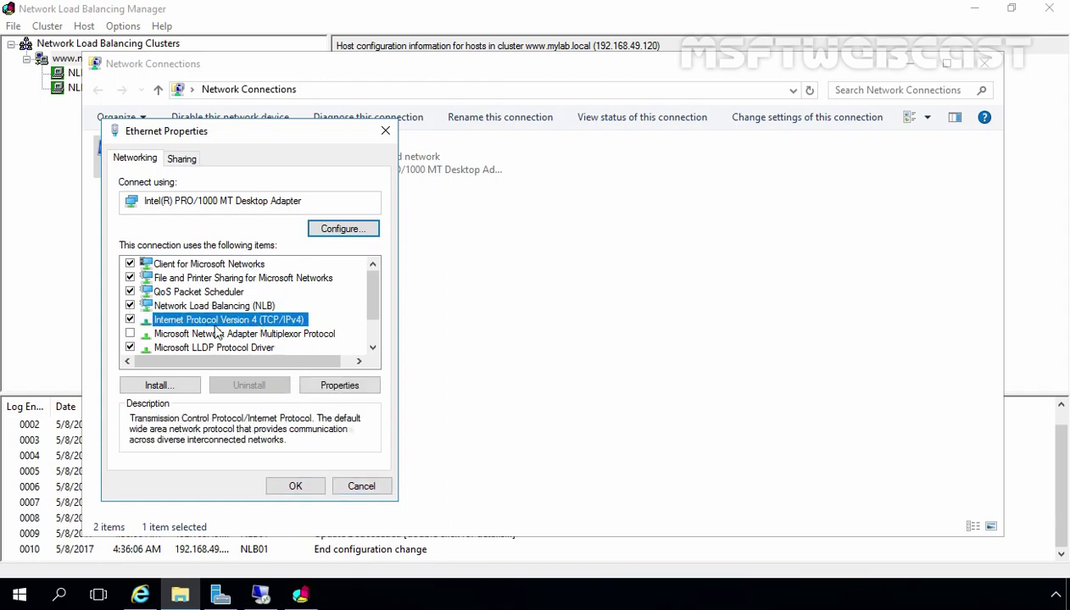
left_click(350, 389)
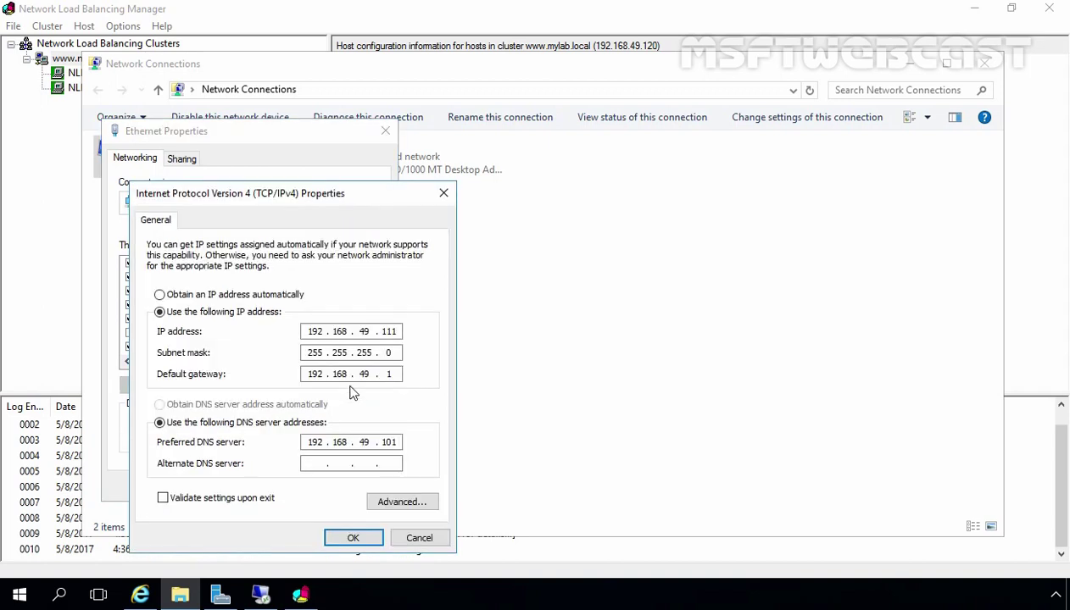
left_click(397, 503)
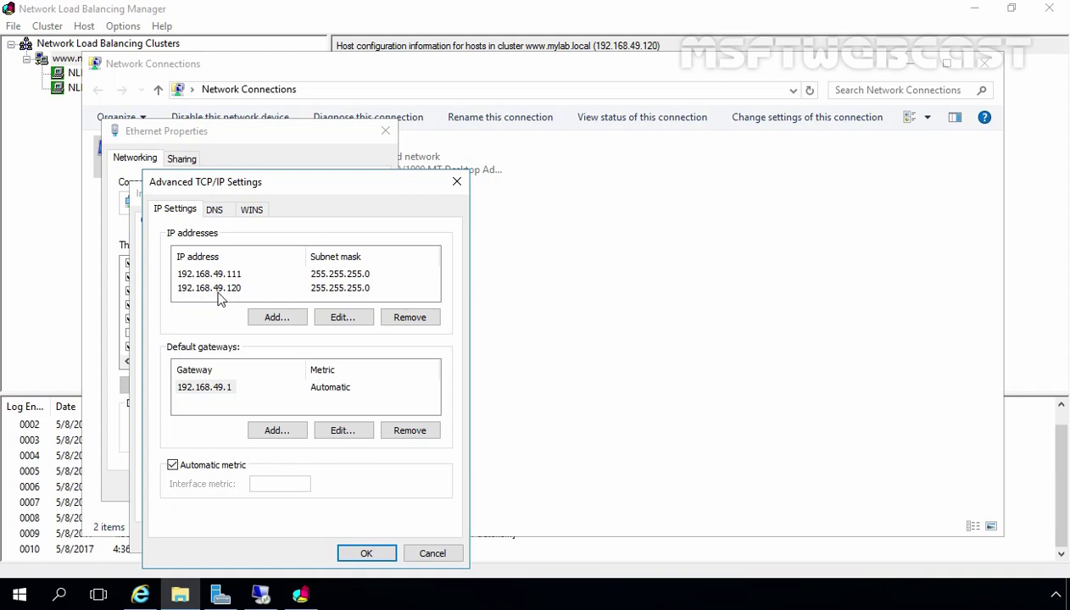
left_click(432, 554)
left_click(422, 537)
left_click(373, 488)
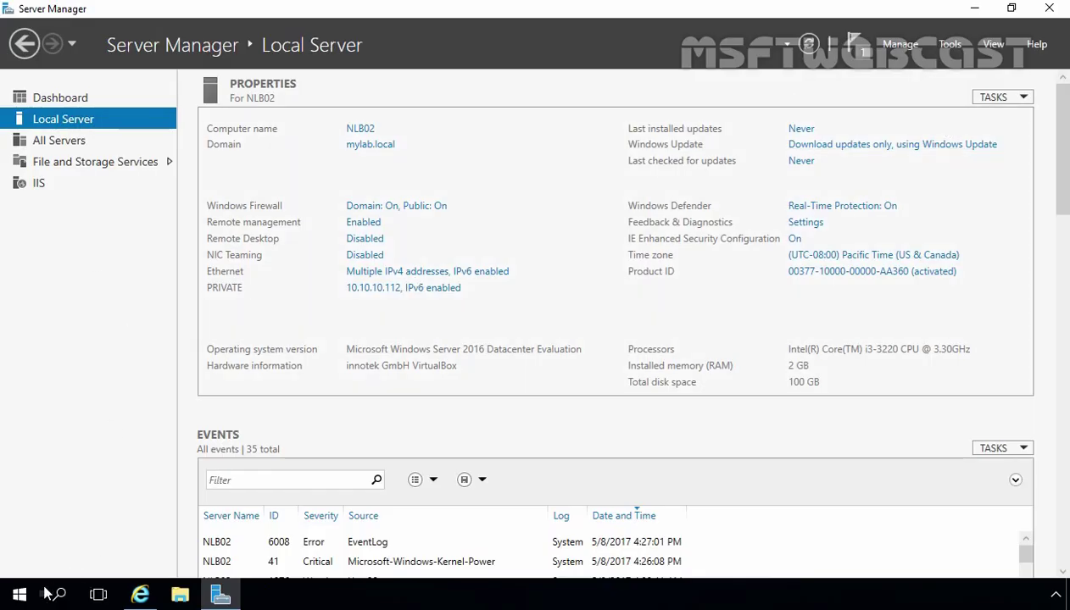
- Switch to NLB02 and open the properties of its Ethernet adapter from the network connections
right_click(20, 595)
left_click(139, 264)
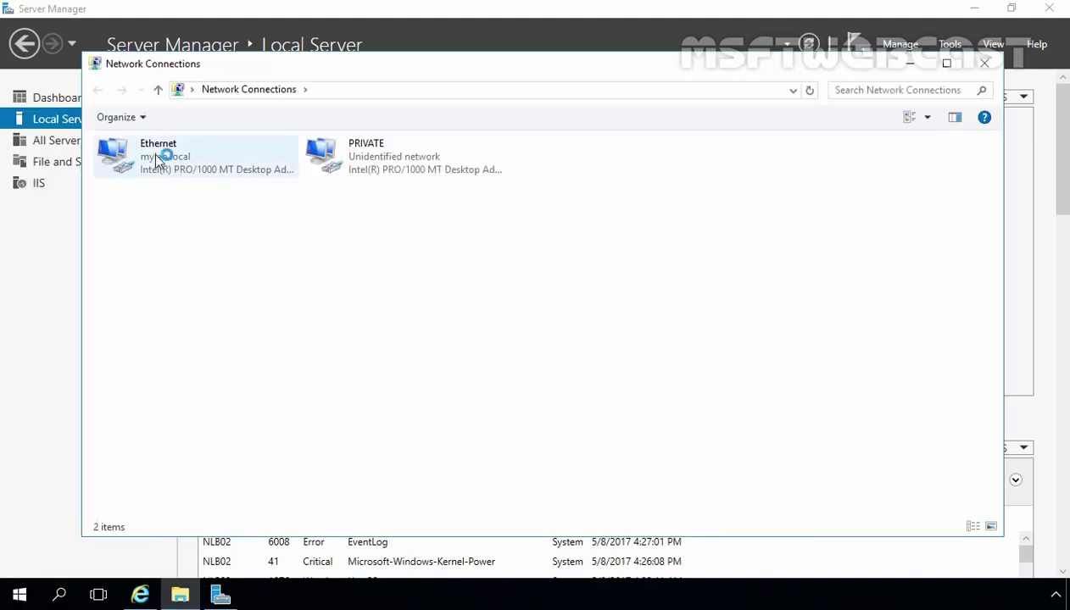
left_click(153, 152)
right_click(153, 152)
left_click(211, 311)
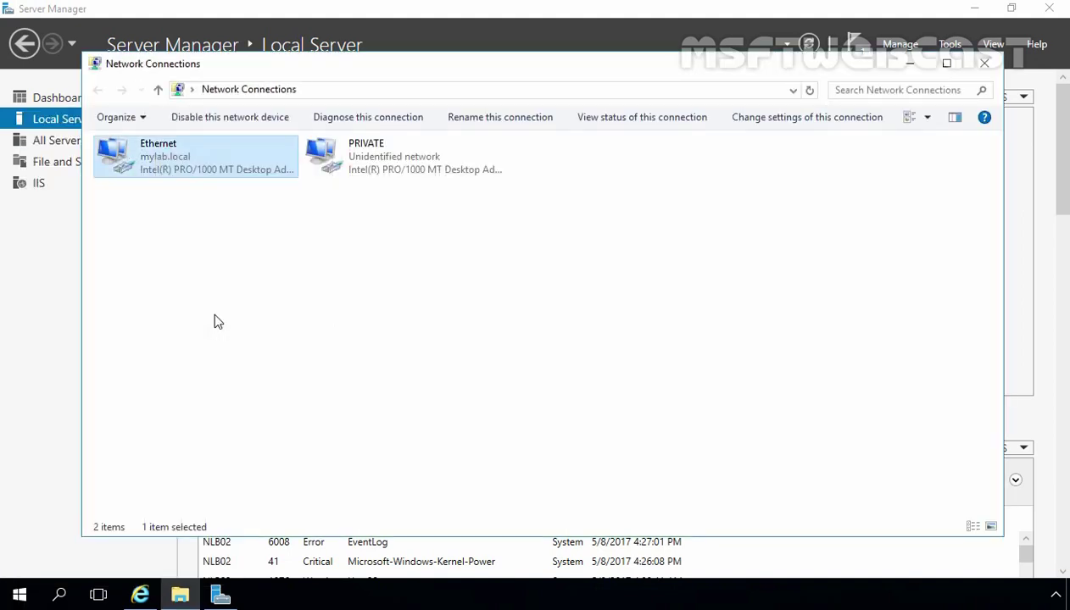
- Inspect the advanced IPv4 address settings of NLB02's Ethernet adapter, then cancel out and close the network connections
left_click(227, 319)
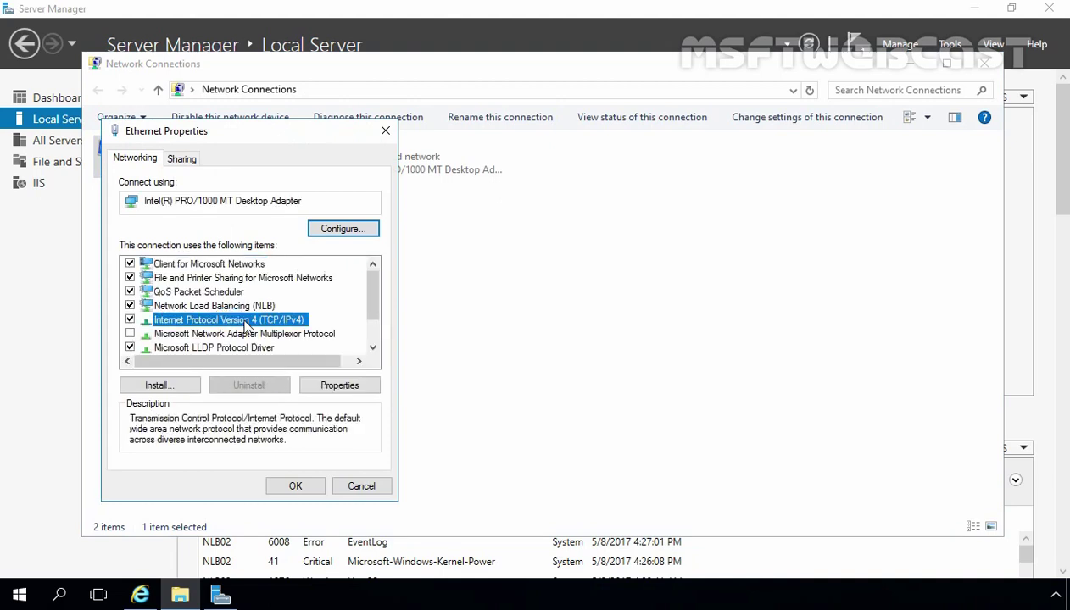
left_click(347, 385)
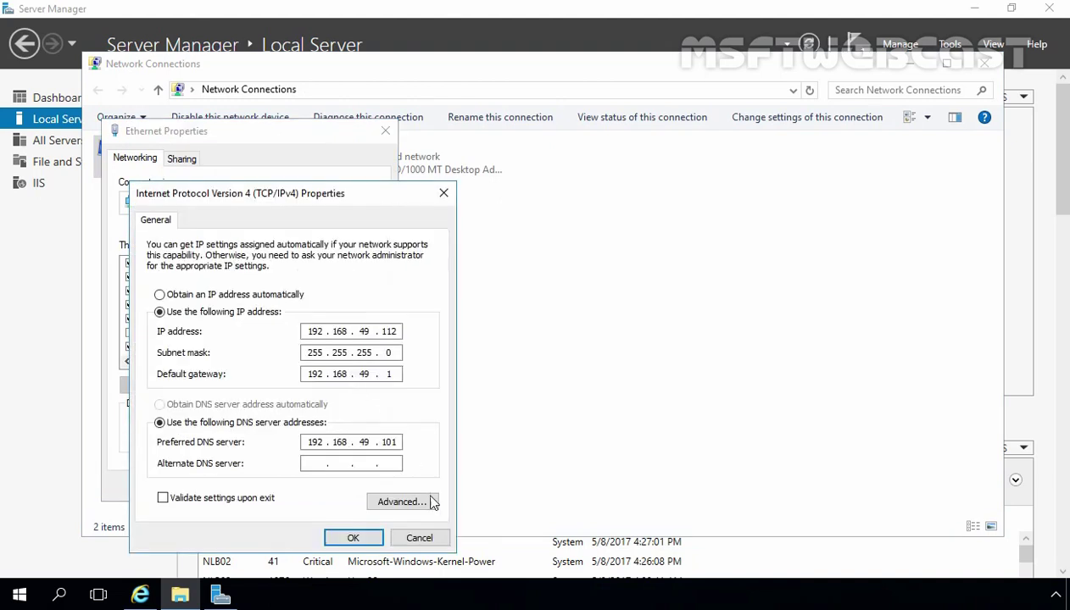
left_click(405, 503)
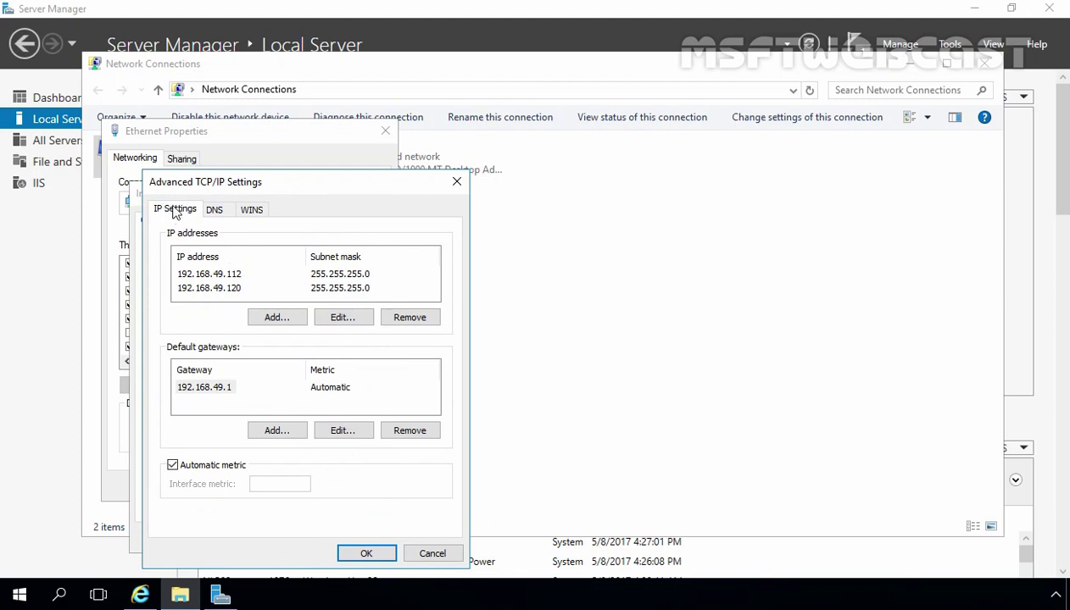
left_click(212, 290)
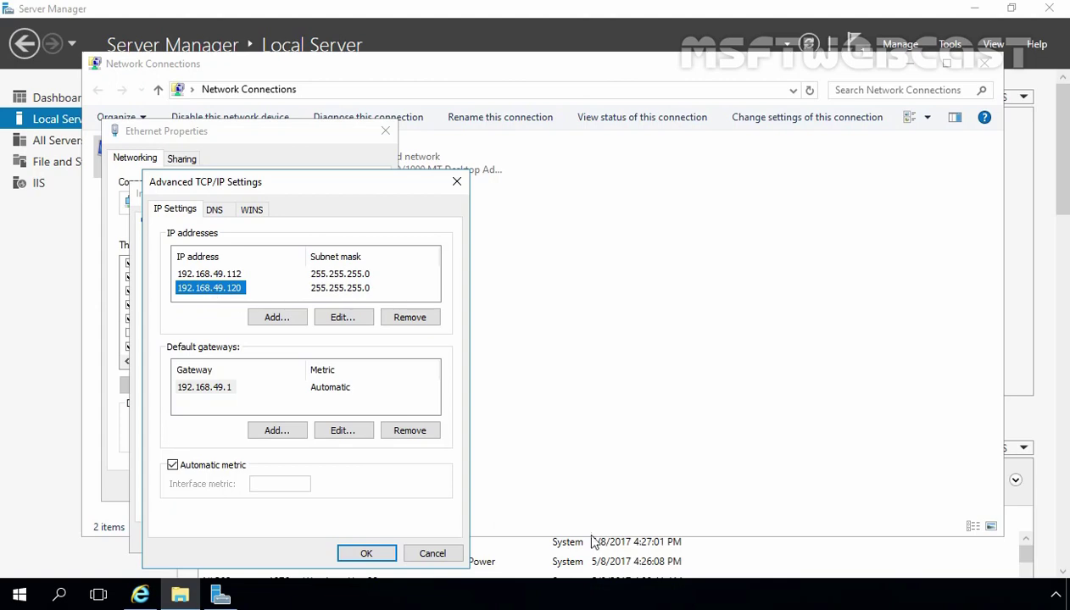
left_click(435, 556)
left_click(399, 539)
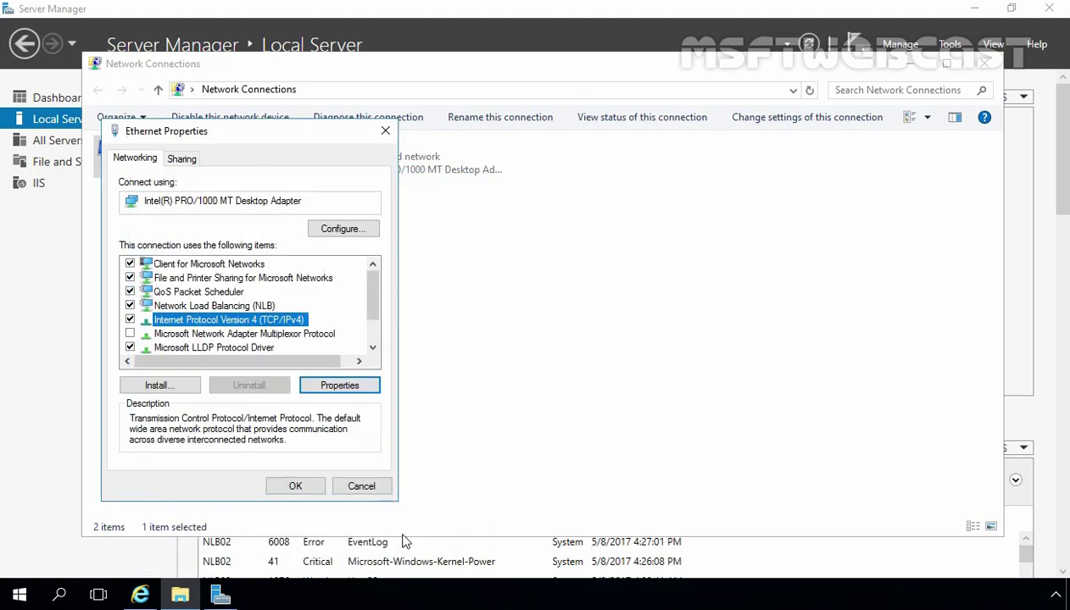
left_click(360, 482)
left_click(983, 63)
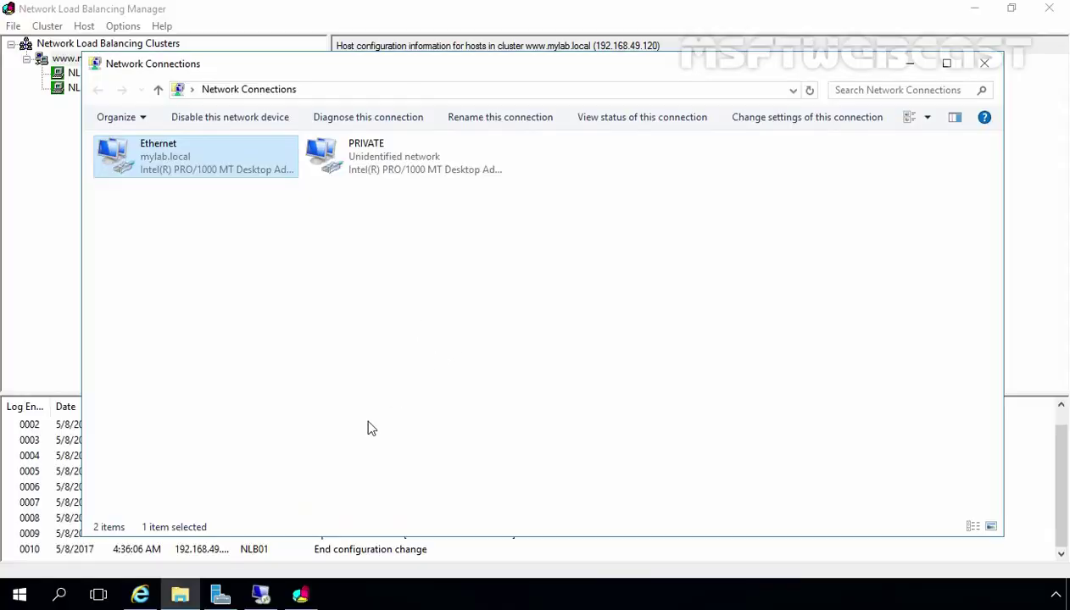
- In DNS Manager in the 192.168.49.101 remote session, add host record www with IP address 192.168.49.120 to the mylab.local zone
left_click(261, 595)
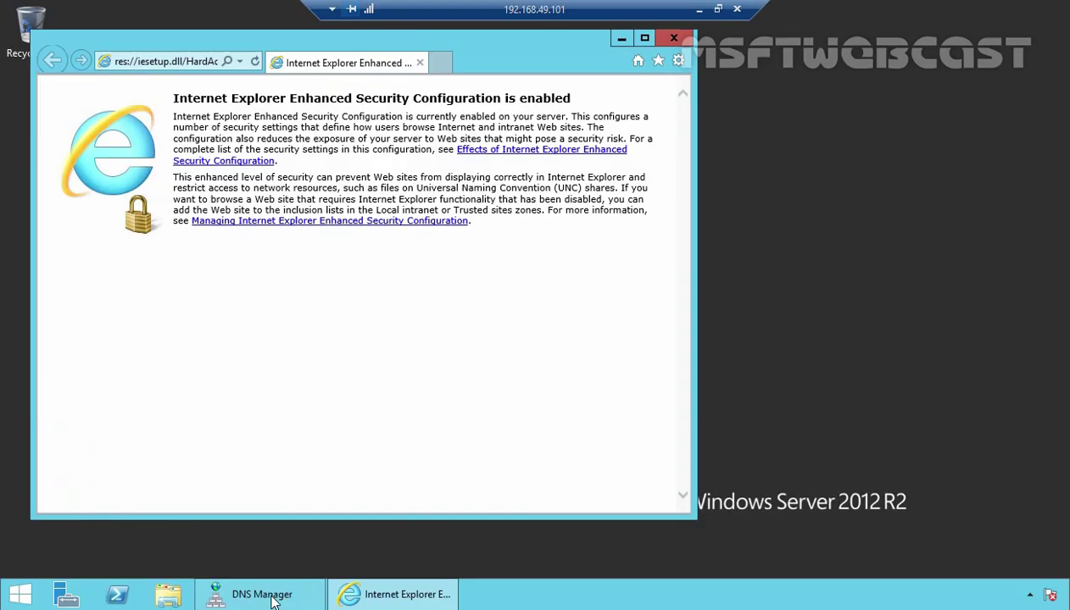
left_click(620, 38)
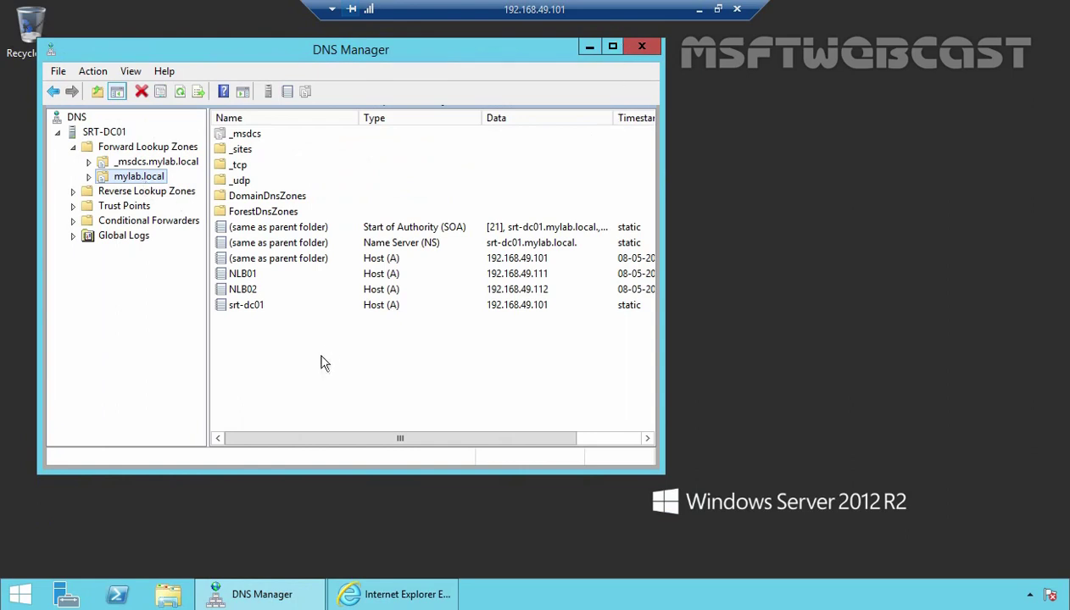
right_click(293, 345)
left_click(374, 68)
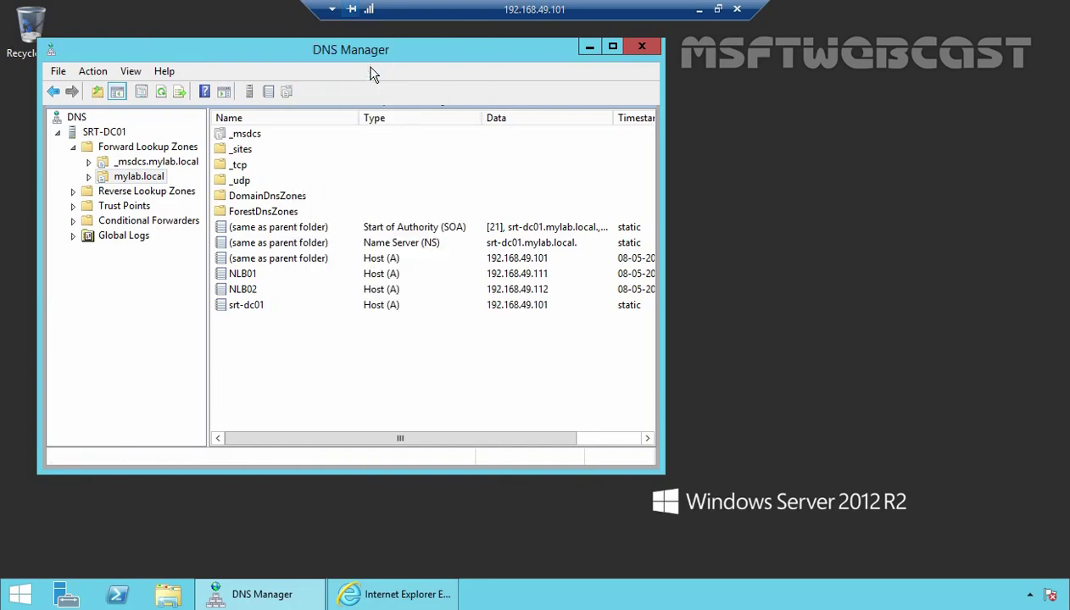
type("www")
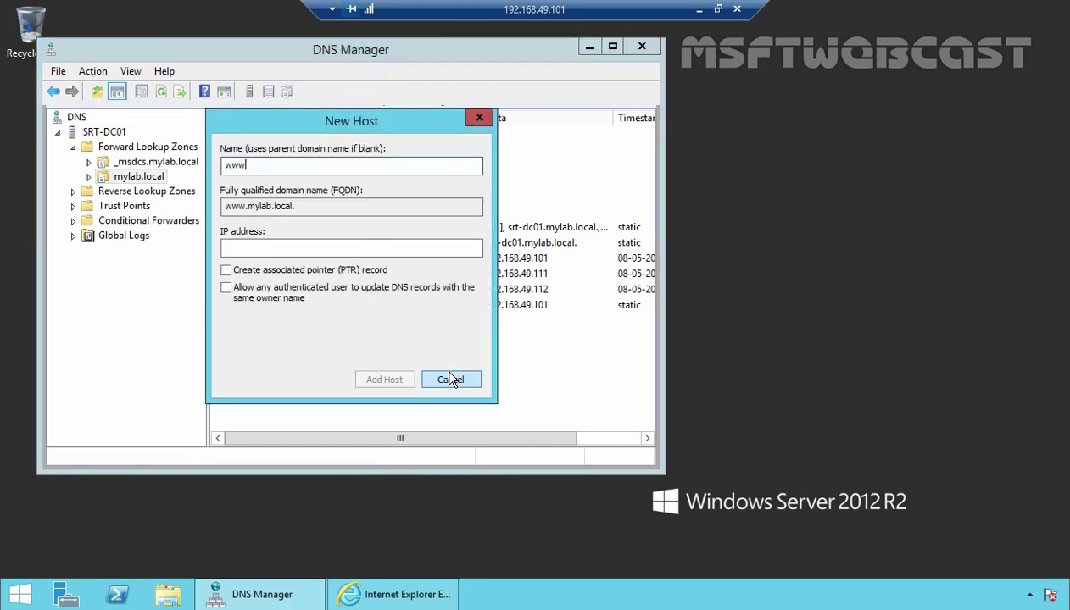
left_click(301, 250)
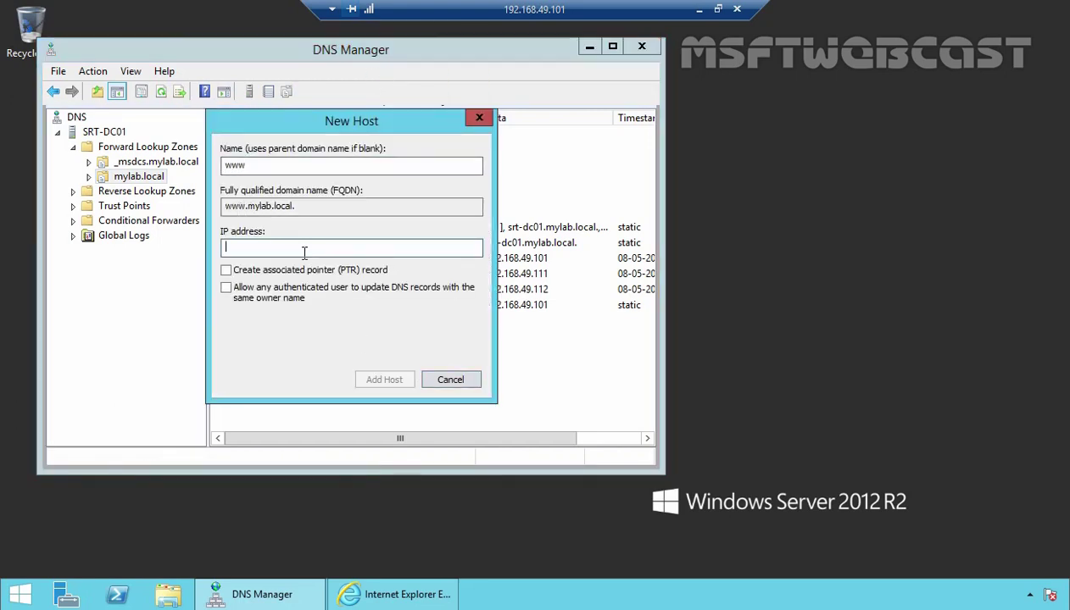
type("192.168.49.120")
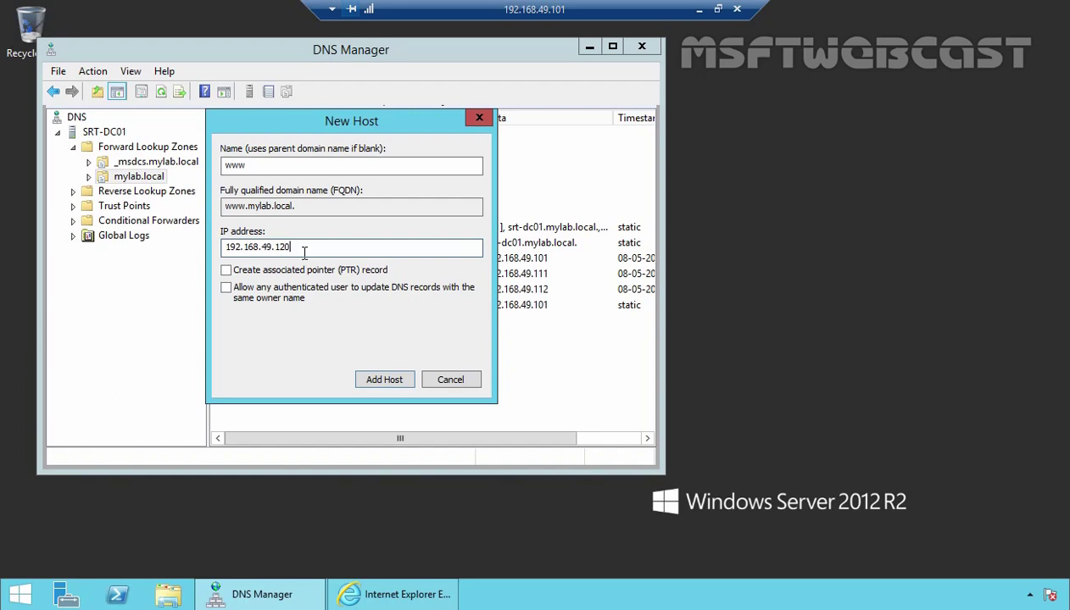
left_click(377, 381)
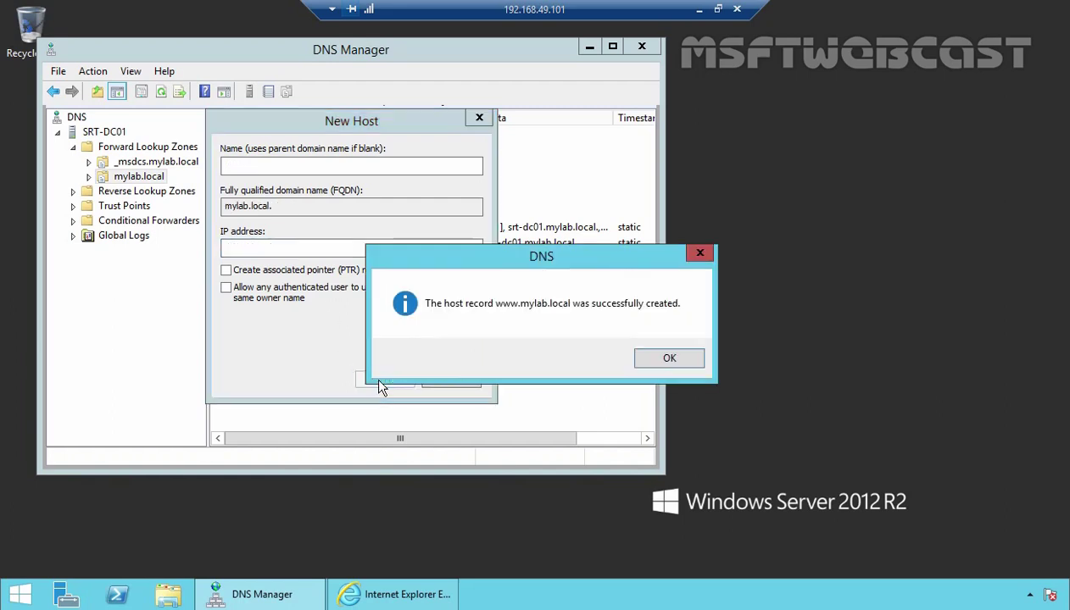
left_click(668, 357)
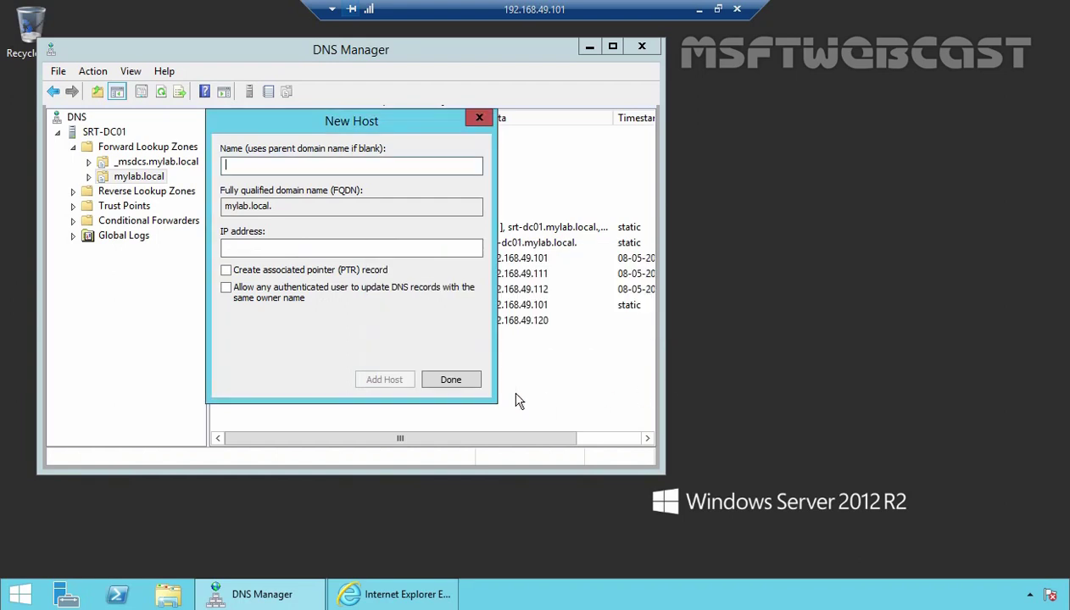
left_click(452, 381)
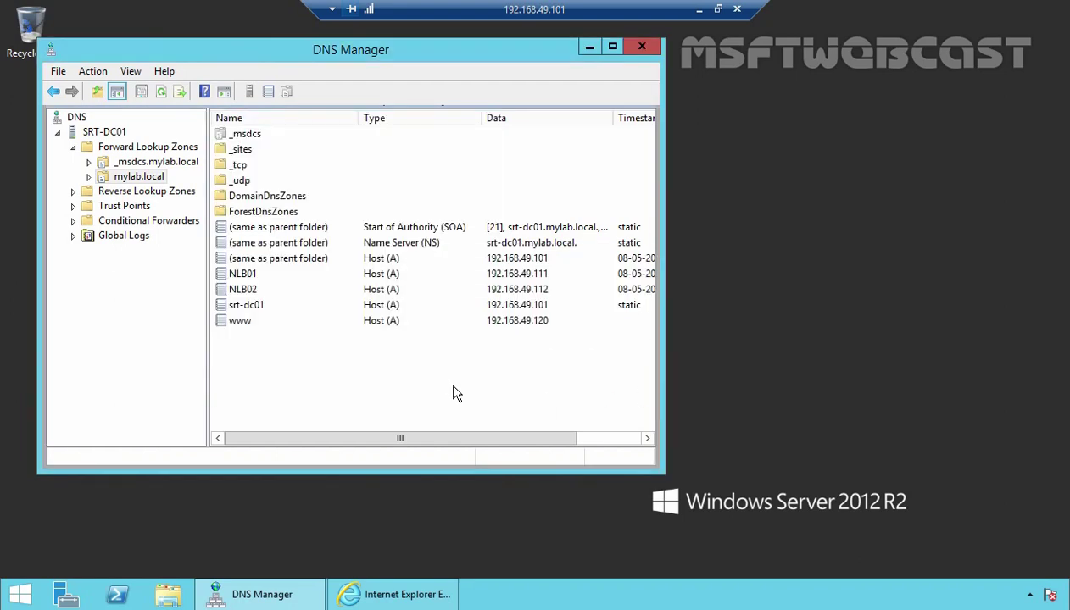
- Open an administrator Command Prompt on the DNS server, ping 192.168.49.120 and interrupt the test
right_click(18, 597)
left_click(106, 451)
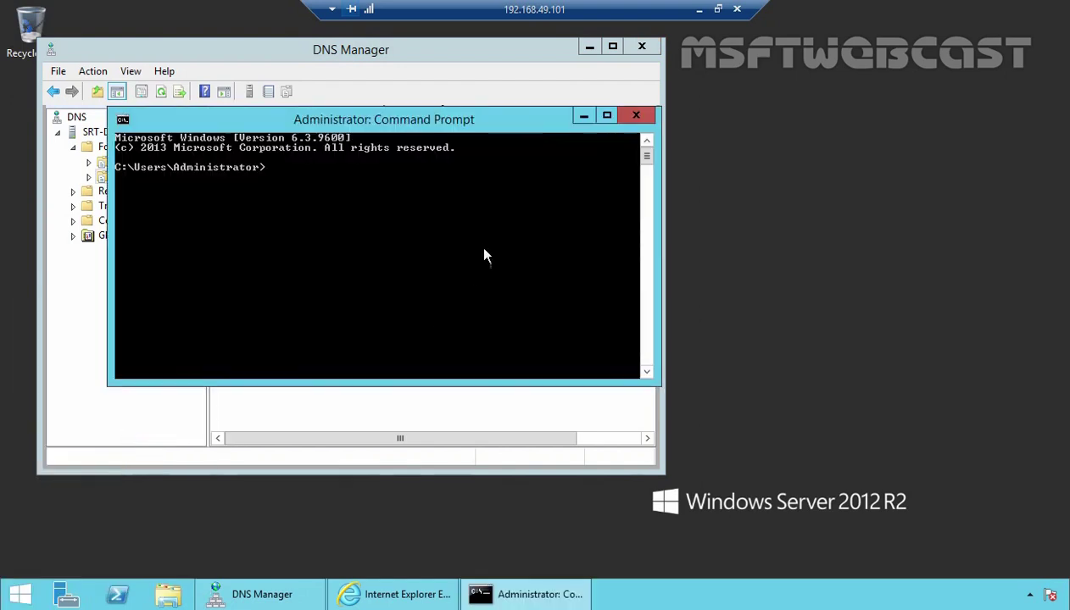
type("ping ")
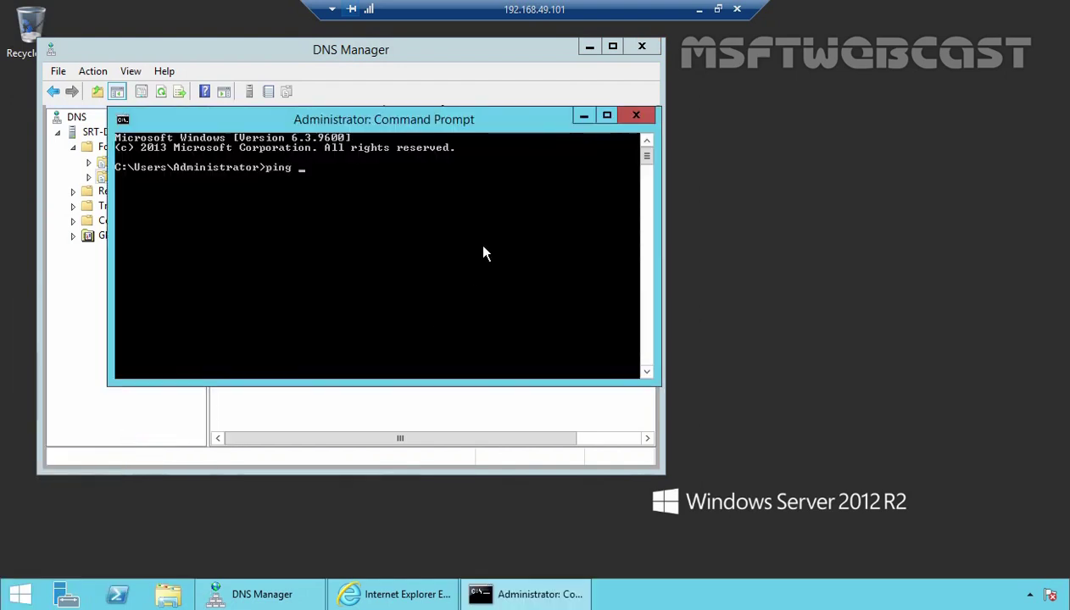
type("192.168.")
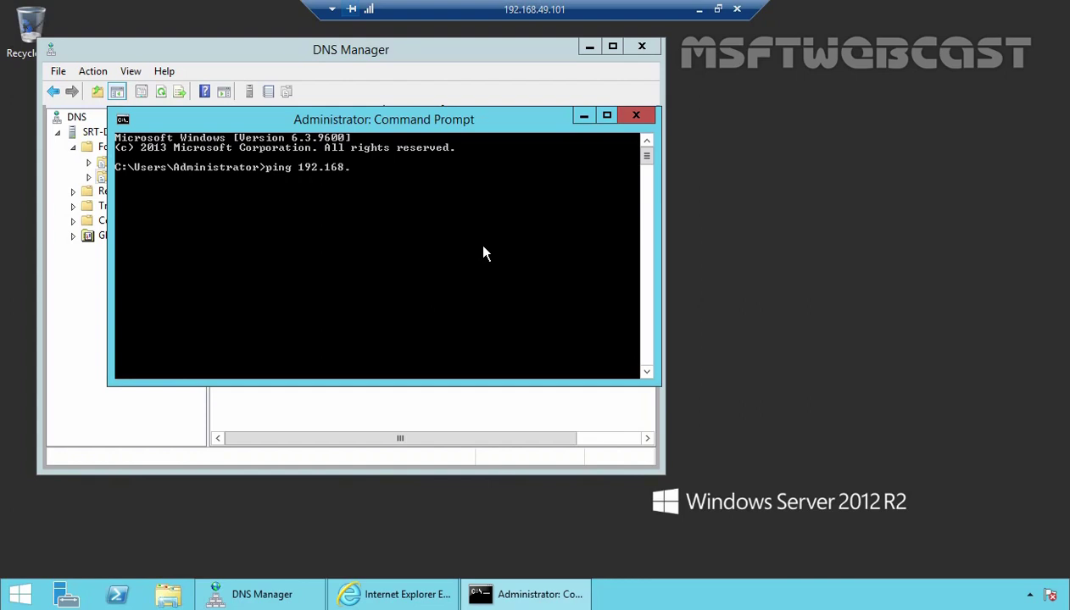
type("49.120")
key("Return")
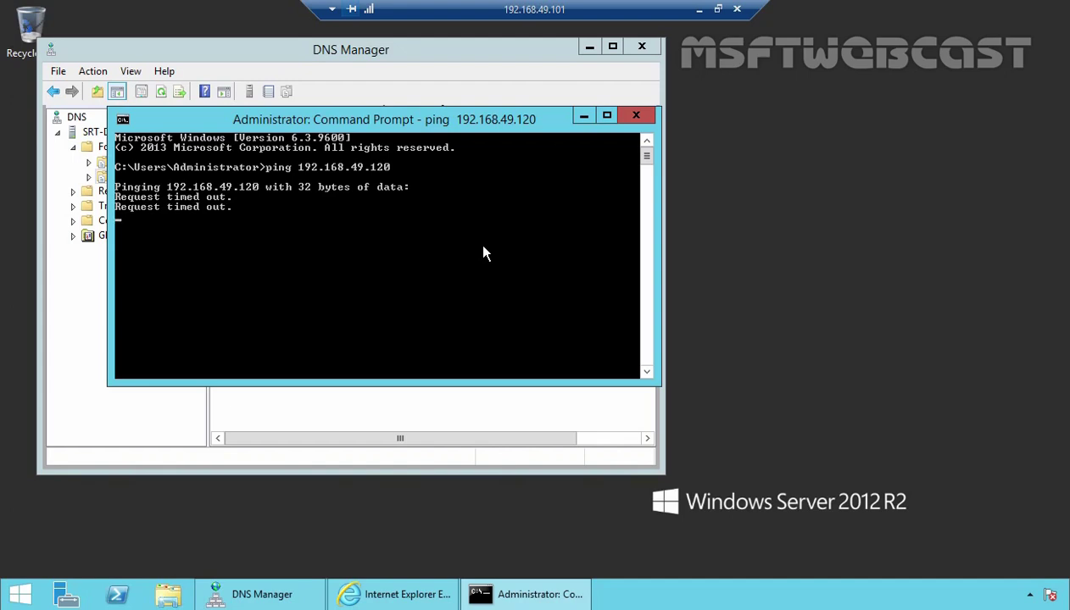
key("ctrl+c")
type("ping www")
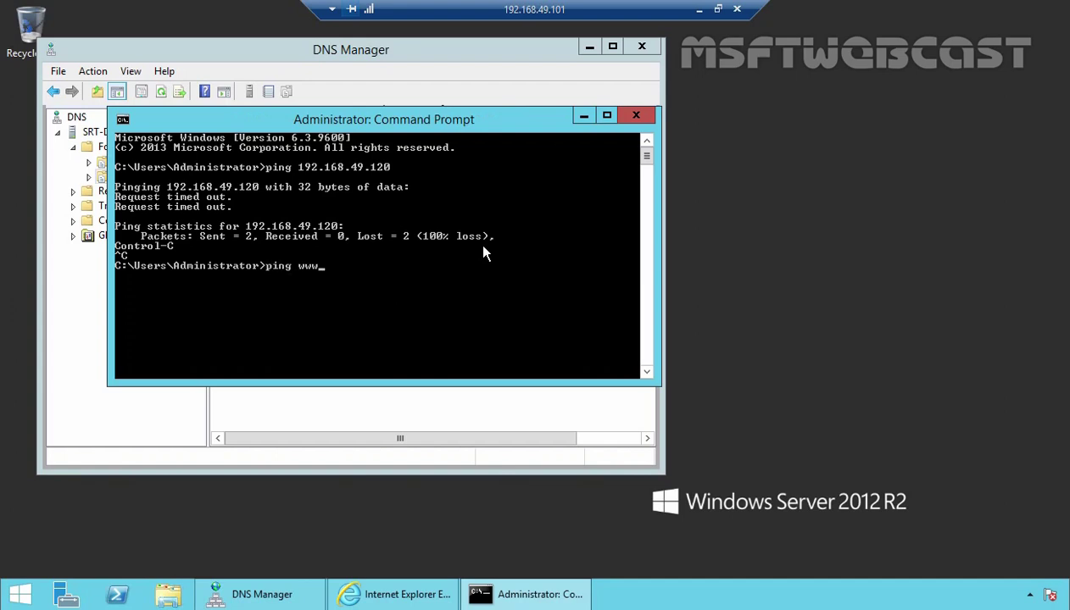
type(".mylab.local")
key("Return")
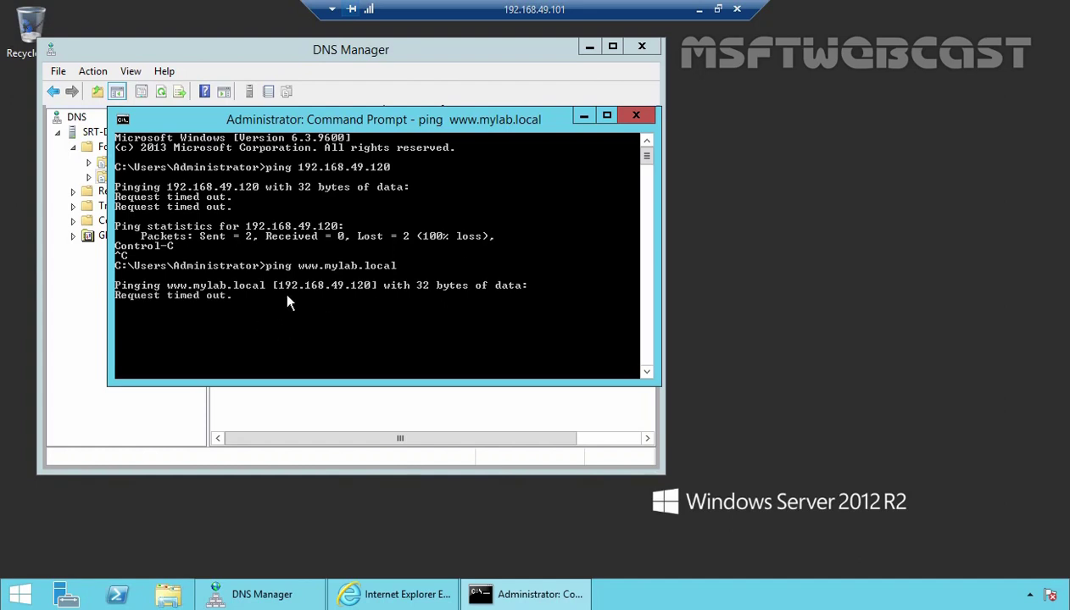
key("ctrl+c")
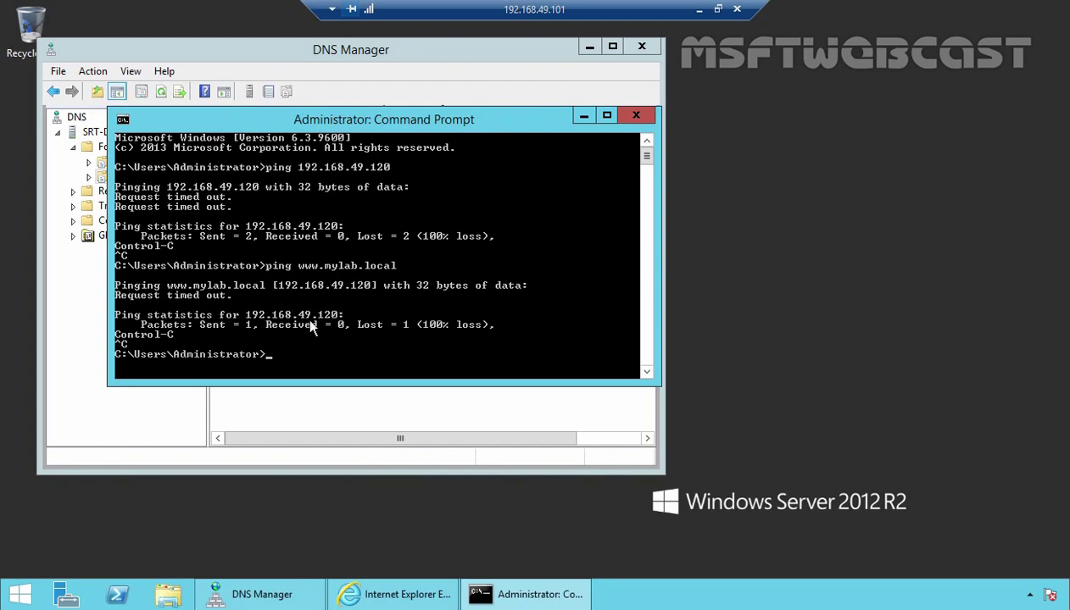
left_click(391, 594)
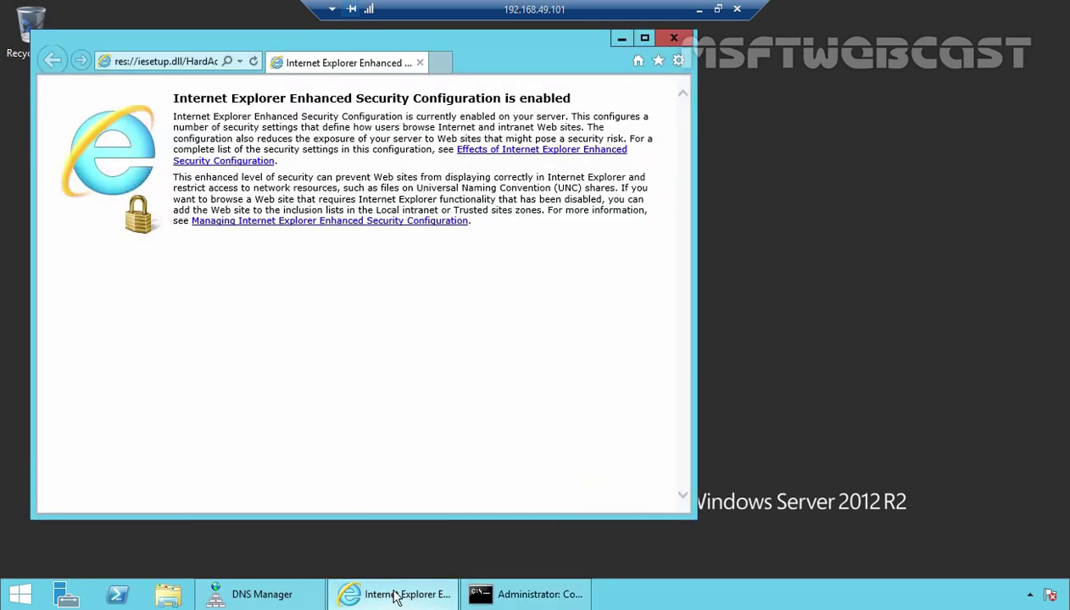
left_click(187, 68)
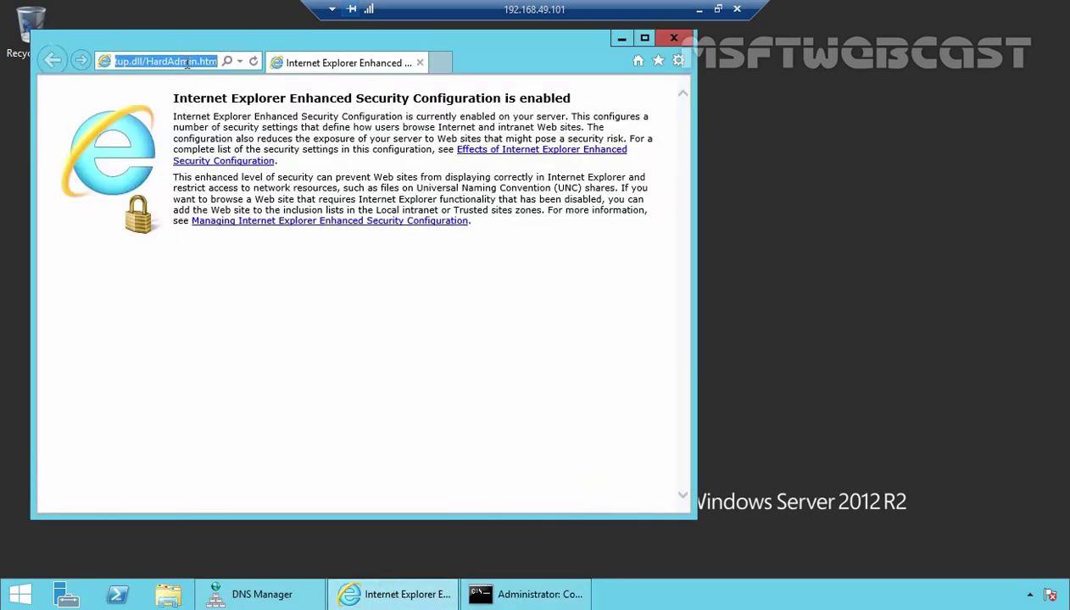
type("www")
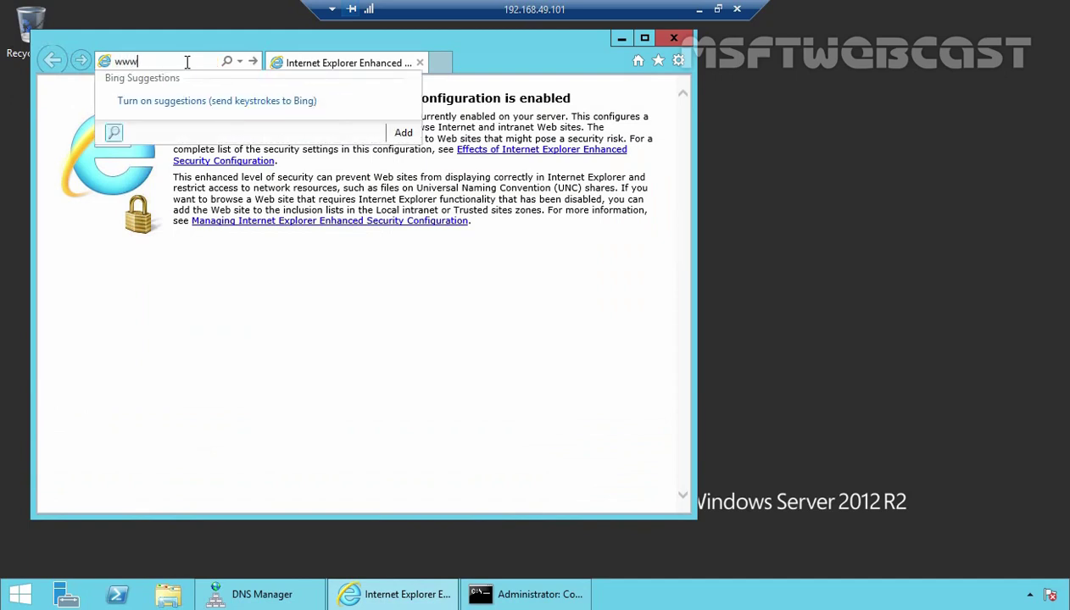
type(".mylab.local")
key("Return")
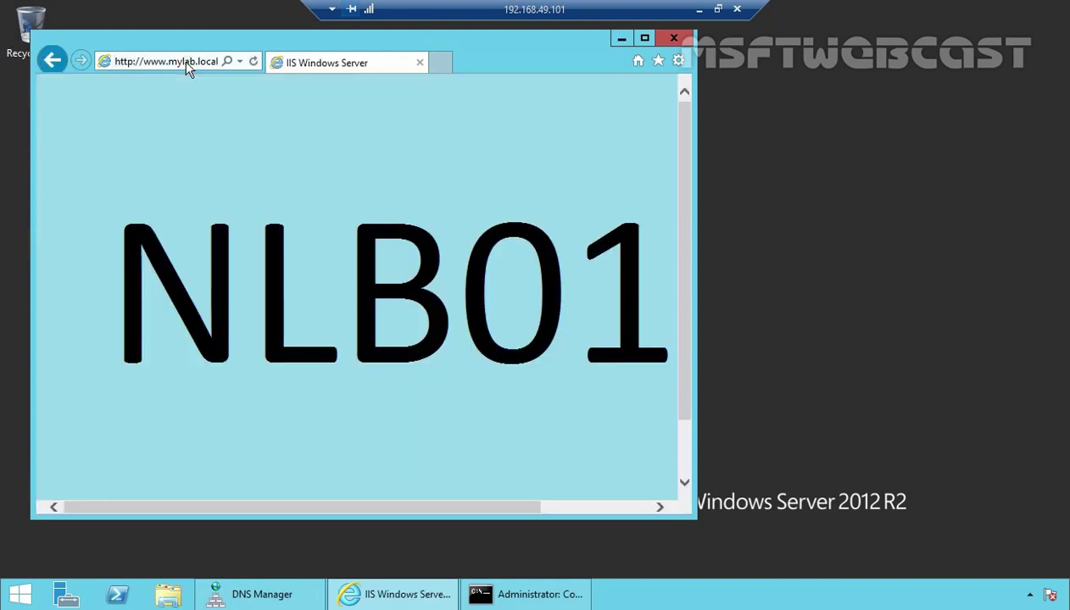
left_click(645, 40)
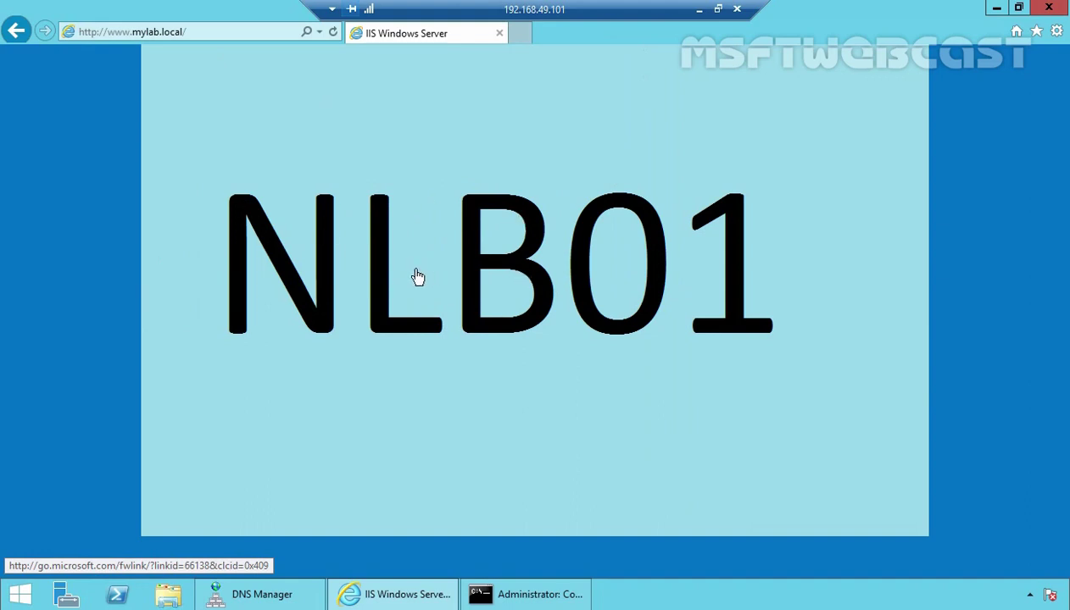
left_click(699, 10)
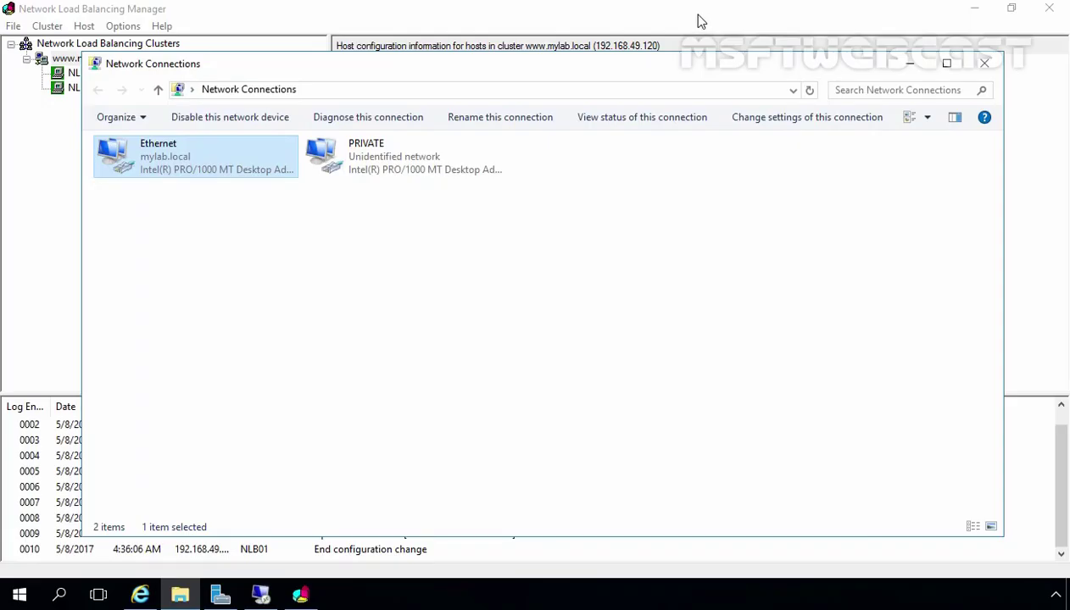
left_click(39, 173)
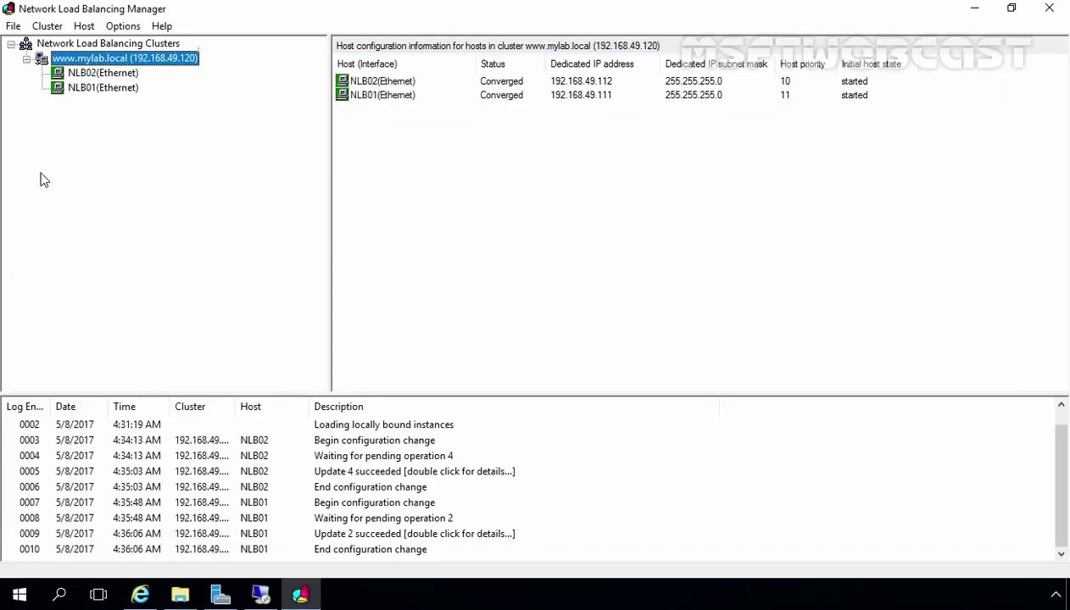
left_click(91, 93)
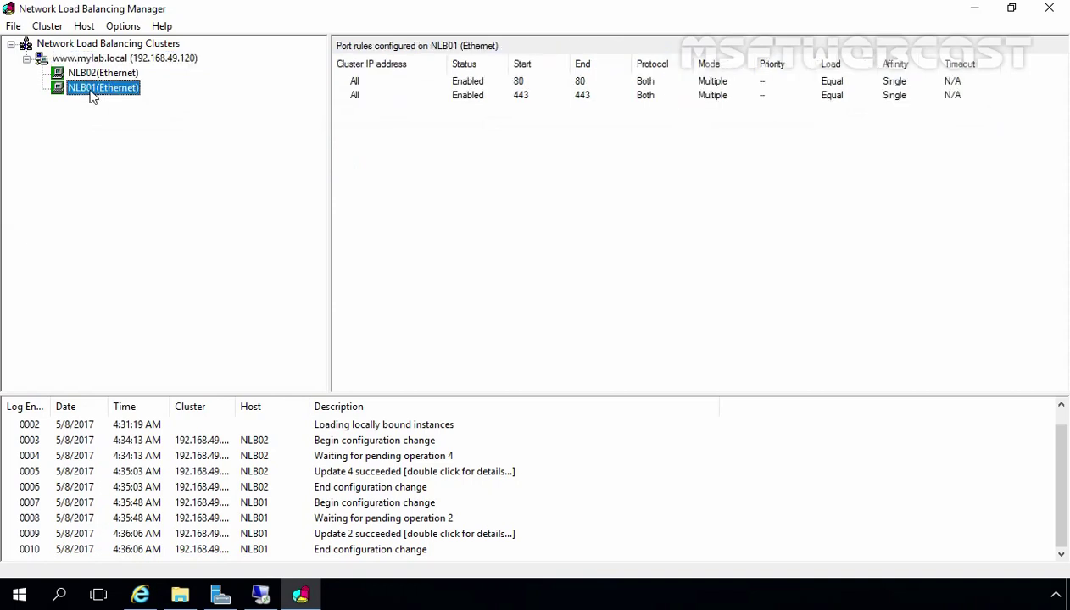
right_click(92, 95)
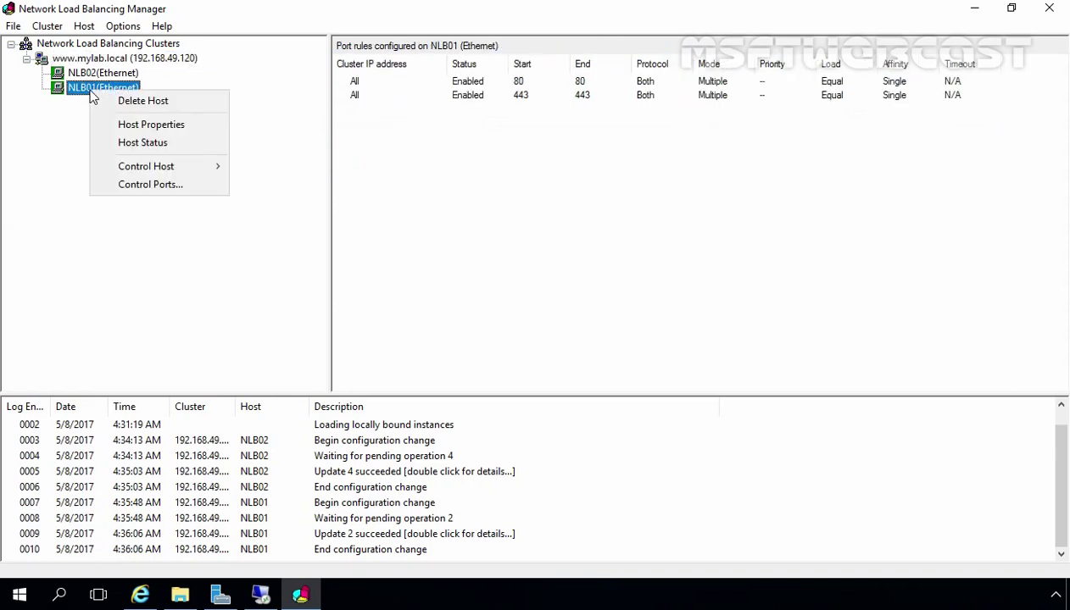
mouse_move(120, 167)
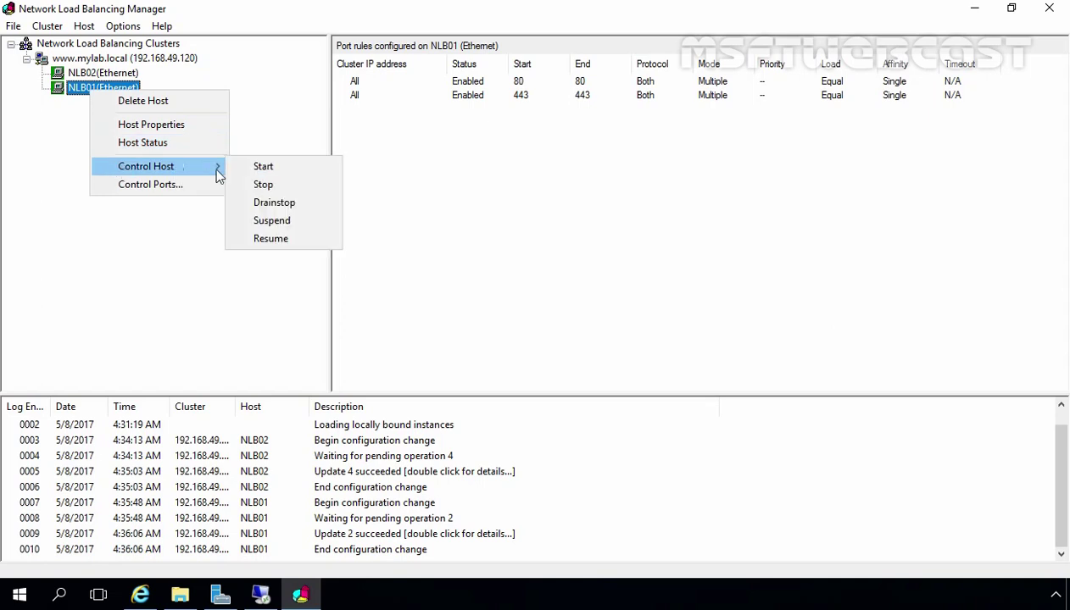
left_click(280, 187)
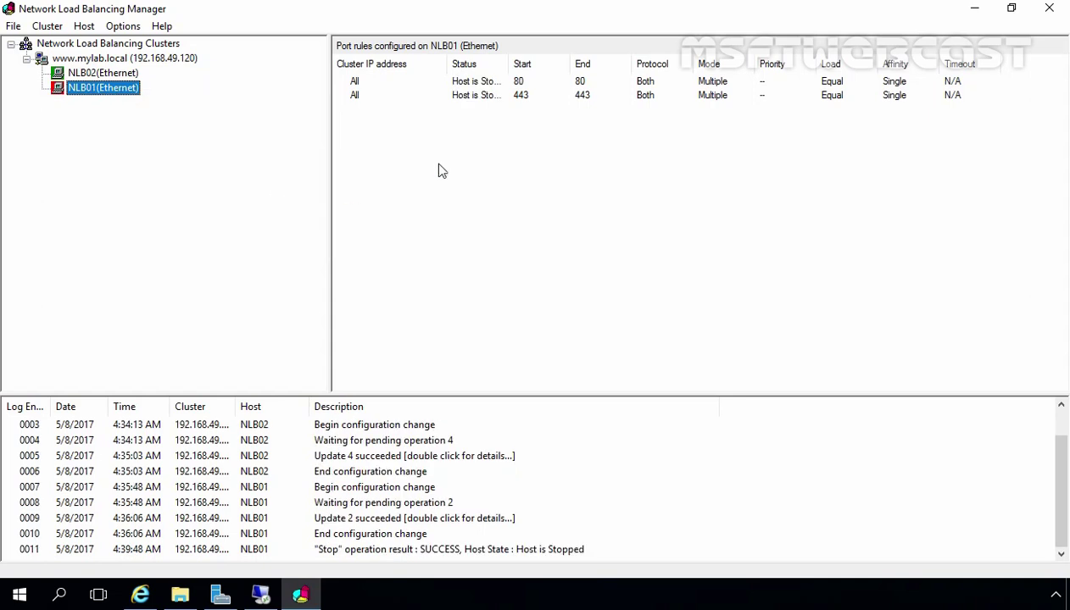
left_click(93, 59)
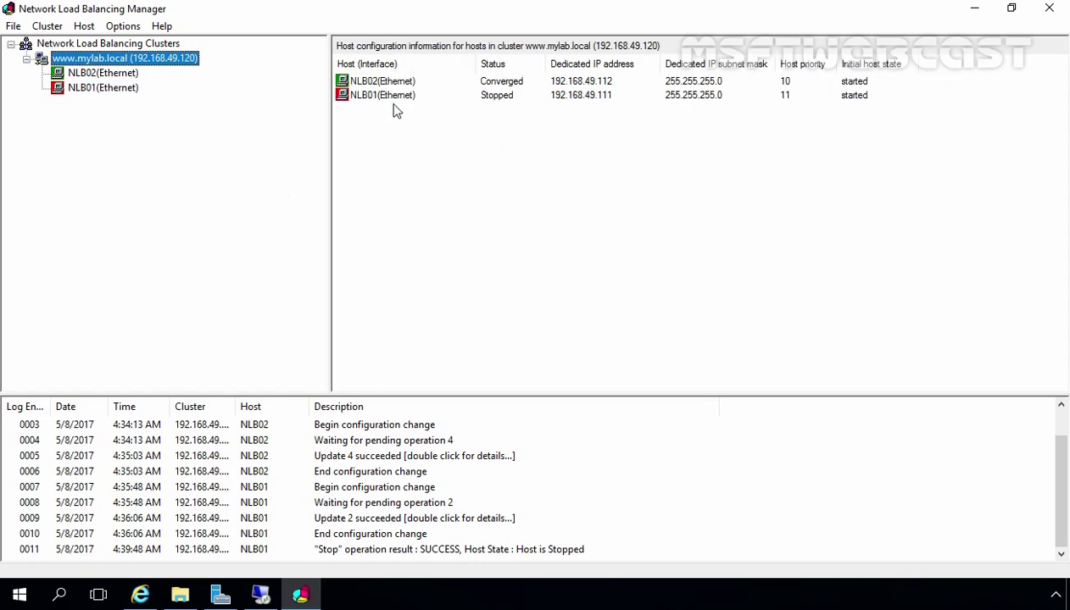
left_click(90, 75)
left_click(83, 89)
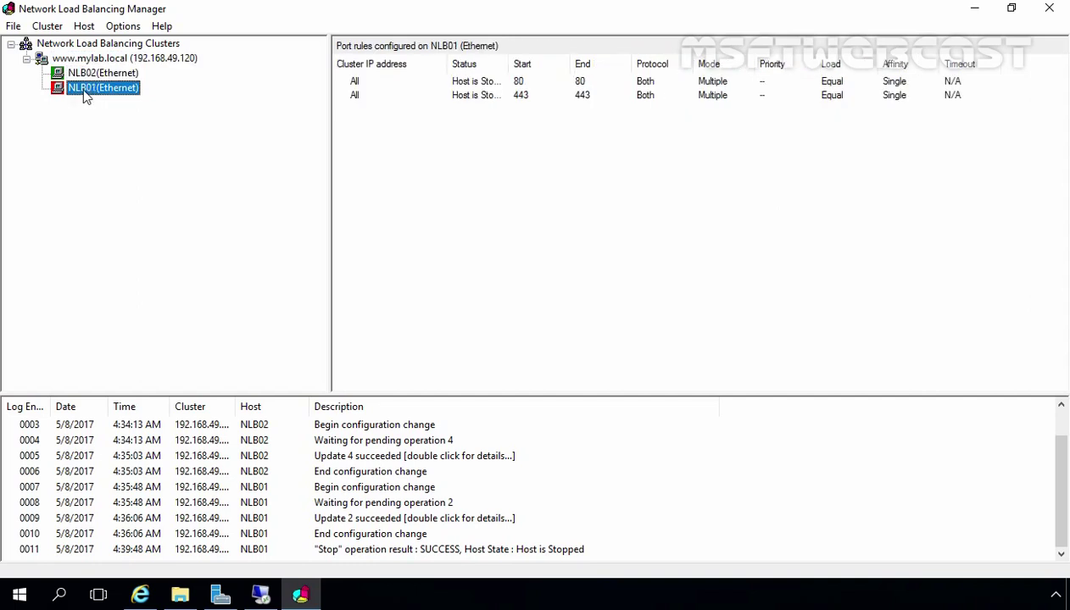
left_click(261, 596)
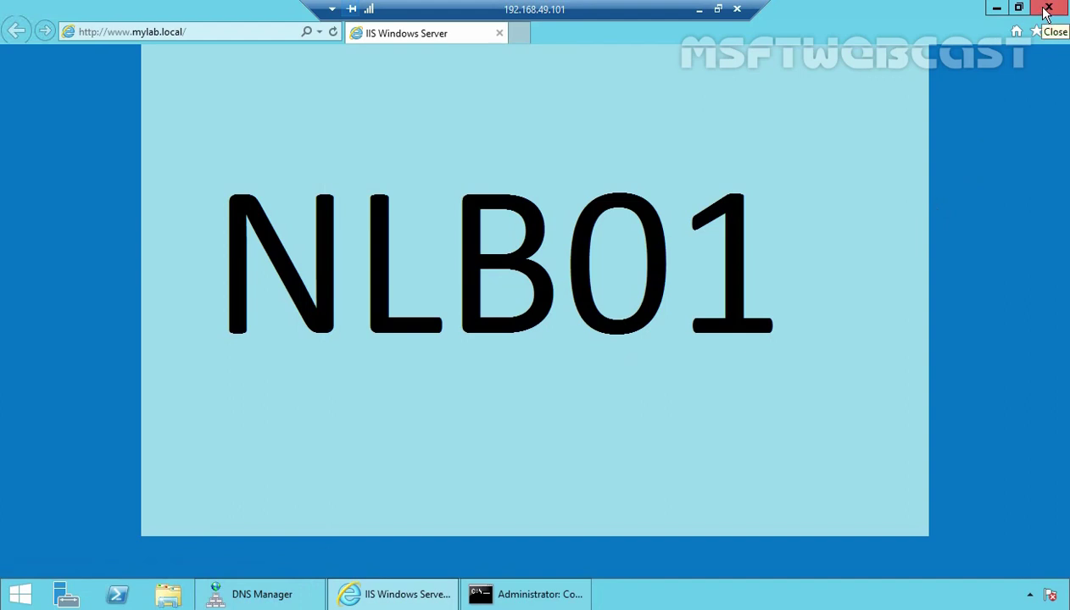
left_click(1046, 9)
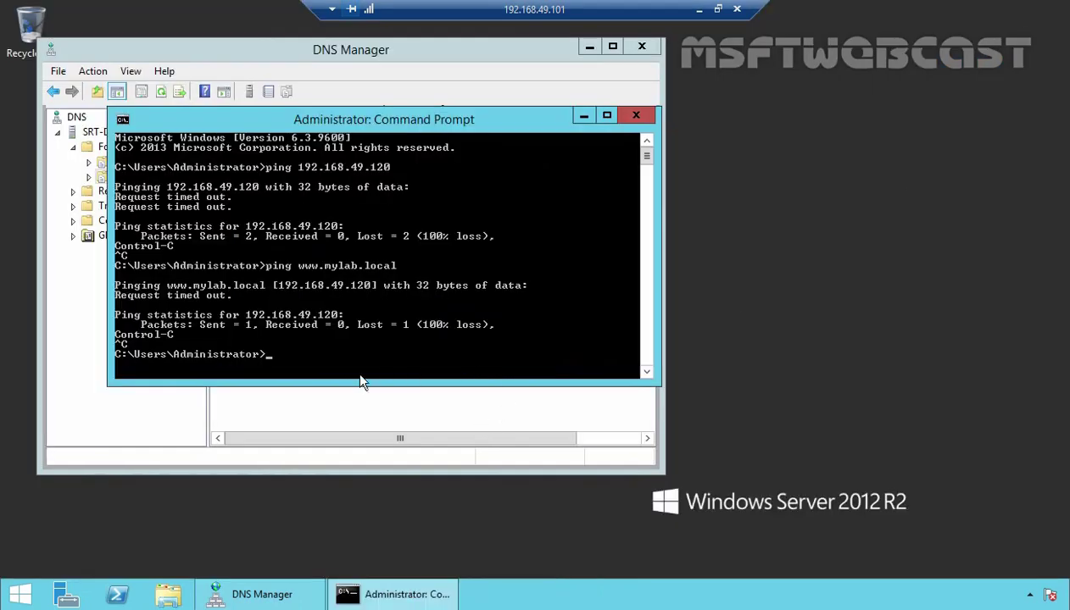
left_click(19, 593)
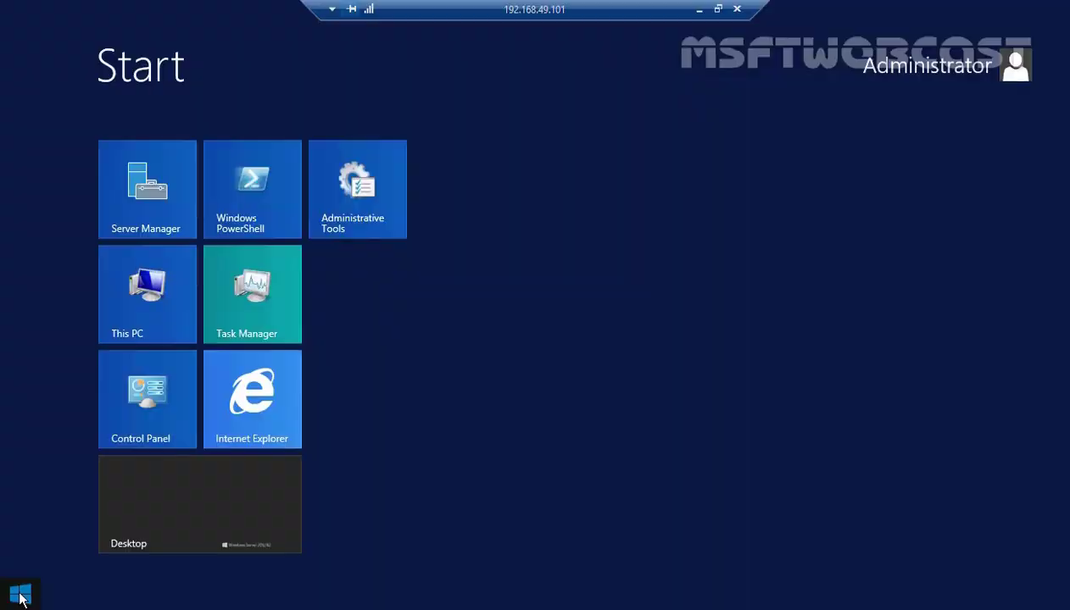
left_click(258, 389)
left_click(209, 63)
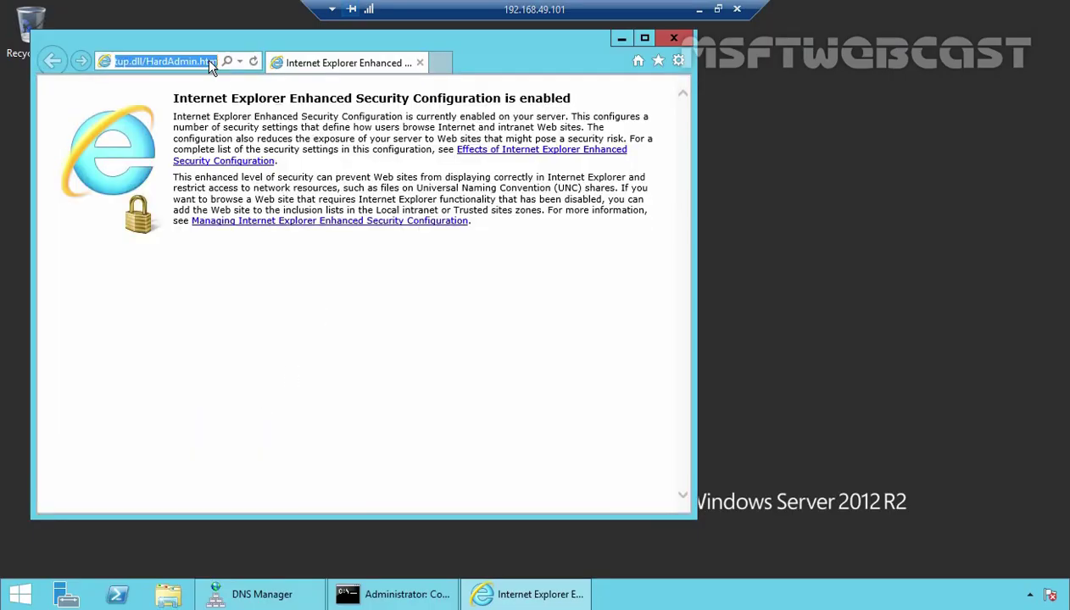
type("www")
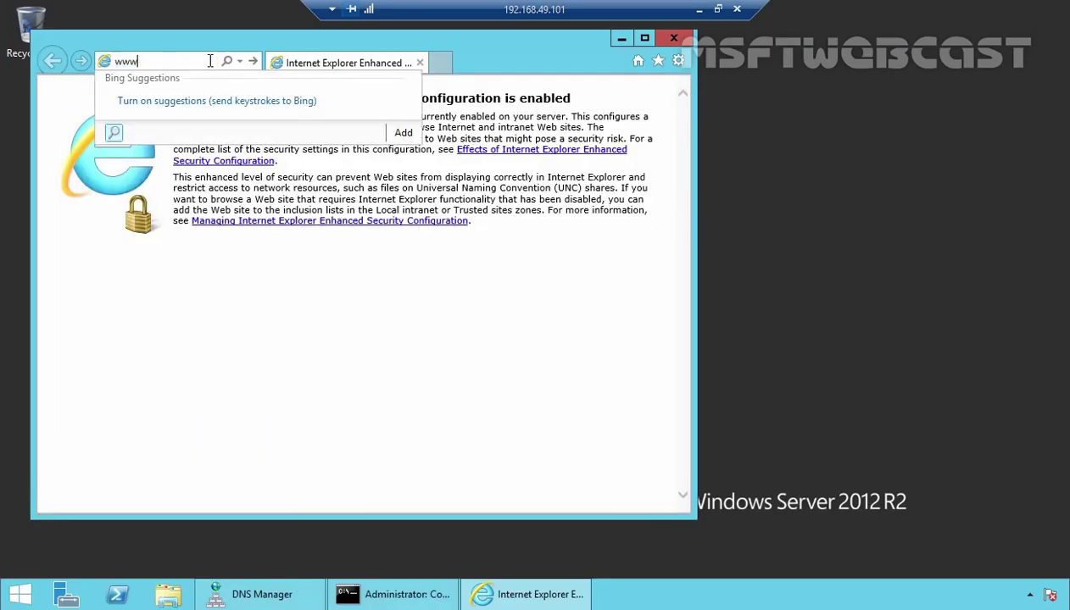
type(".mylab.")
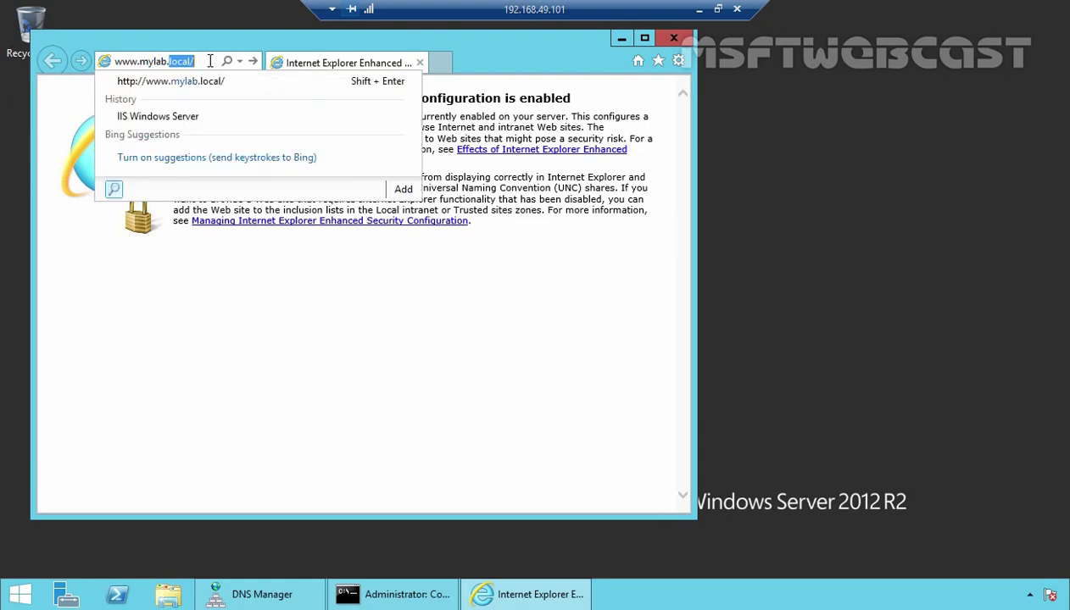
type("local")
key("Return")
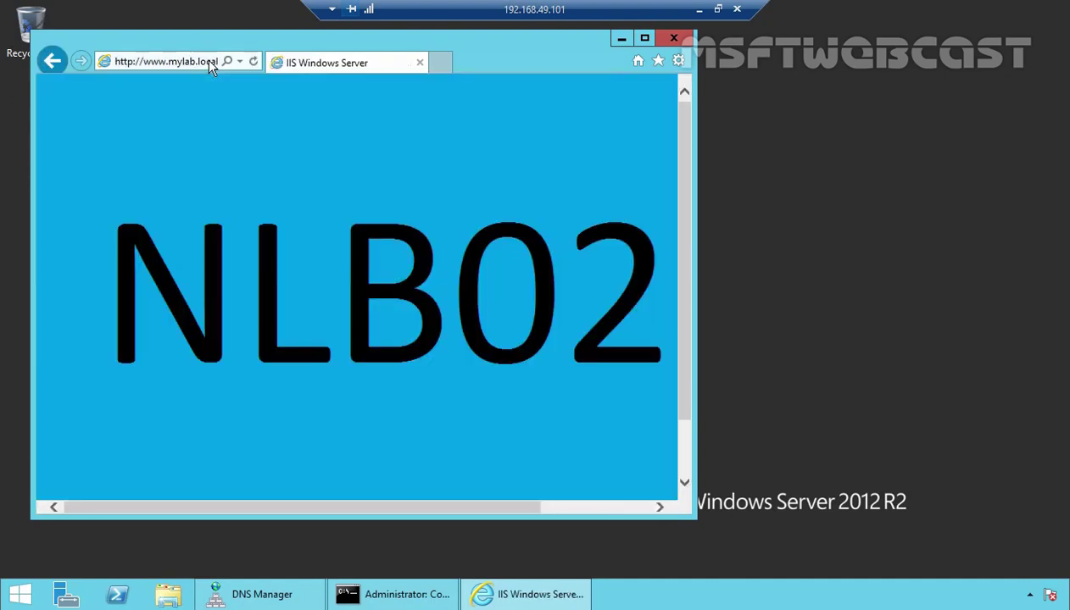
left_click(643, 38)
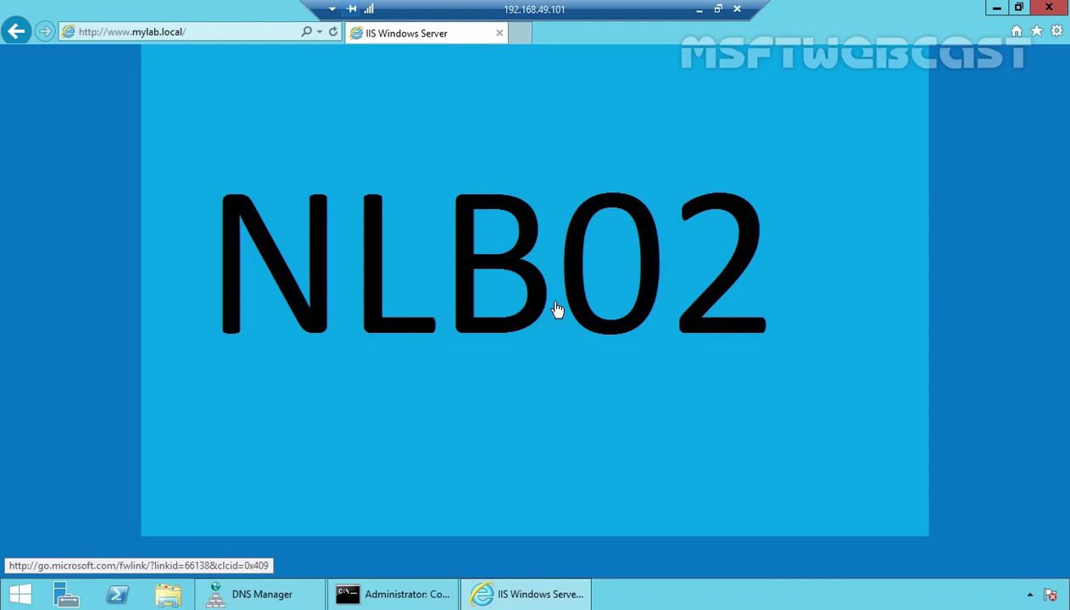
left_click(700, 10)
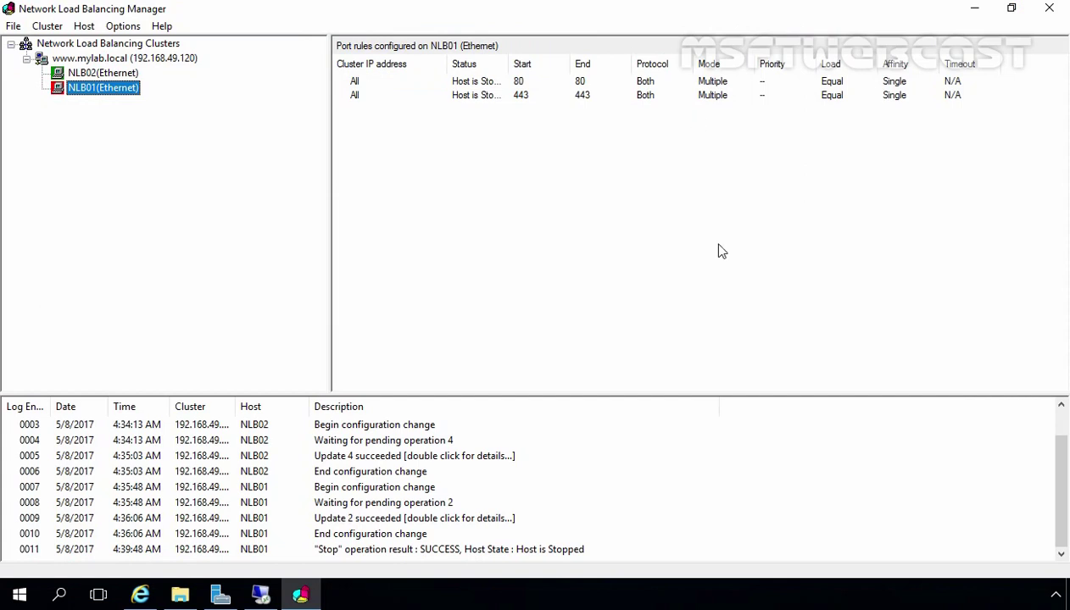
right_click(101, 89)
mouse_move(148, 166)
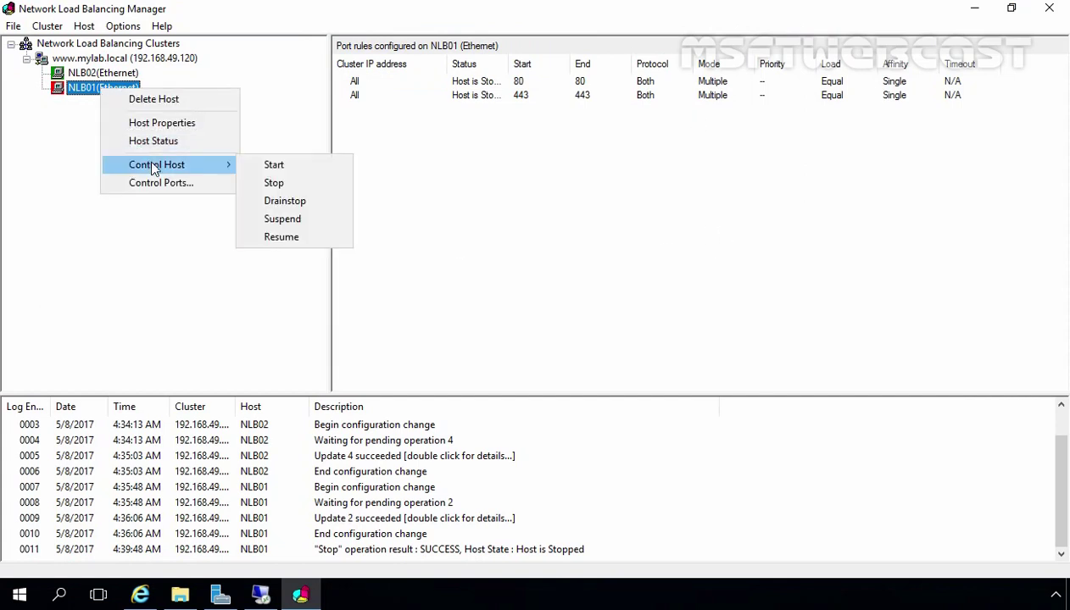
left_click(254, 161)
left_click(88, 59)
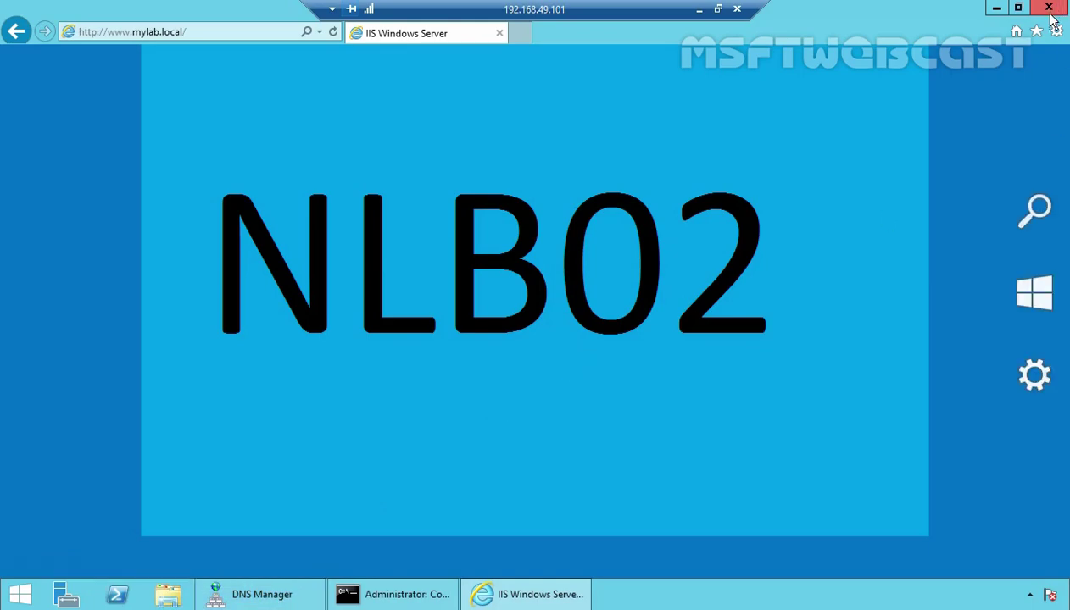
left_click(1053, 9)
left_click(19, 595)
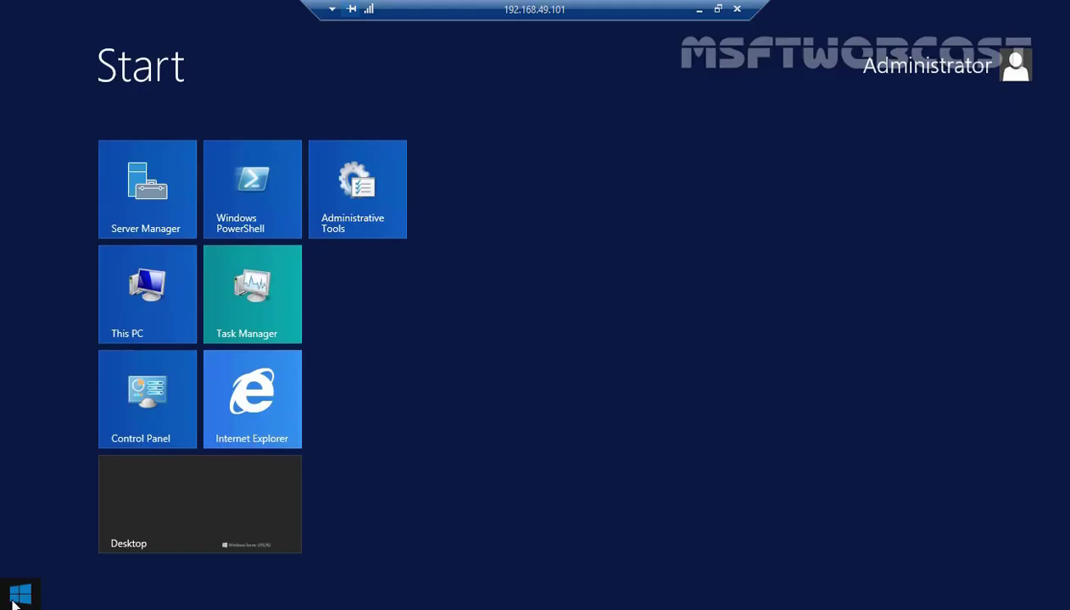
left_click(251, 405)
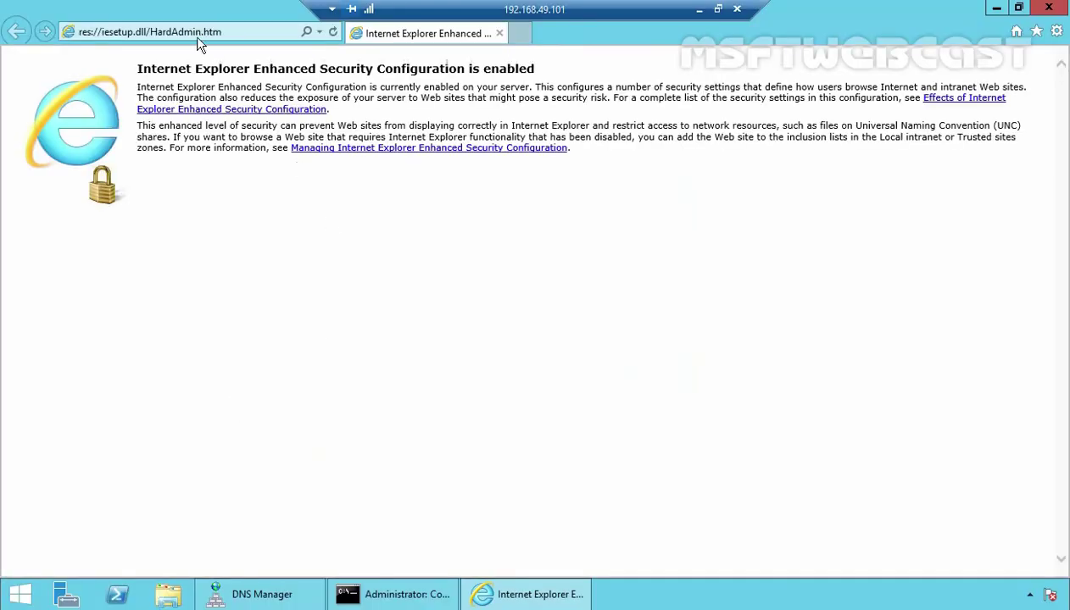
left_click(251, 31)
type("www")
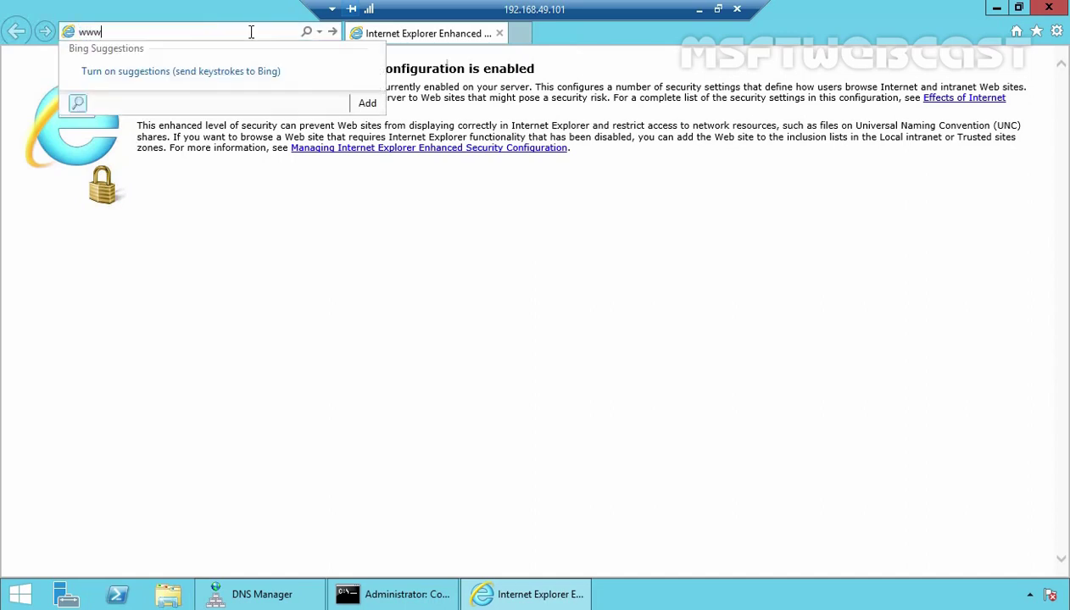
type(".my")
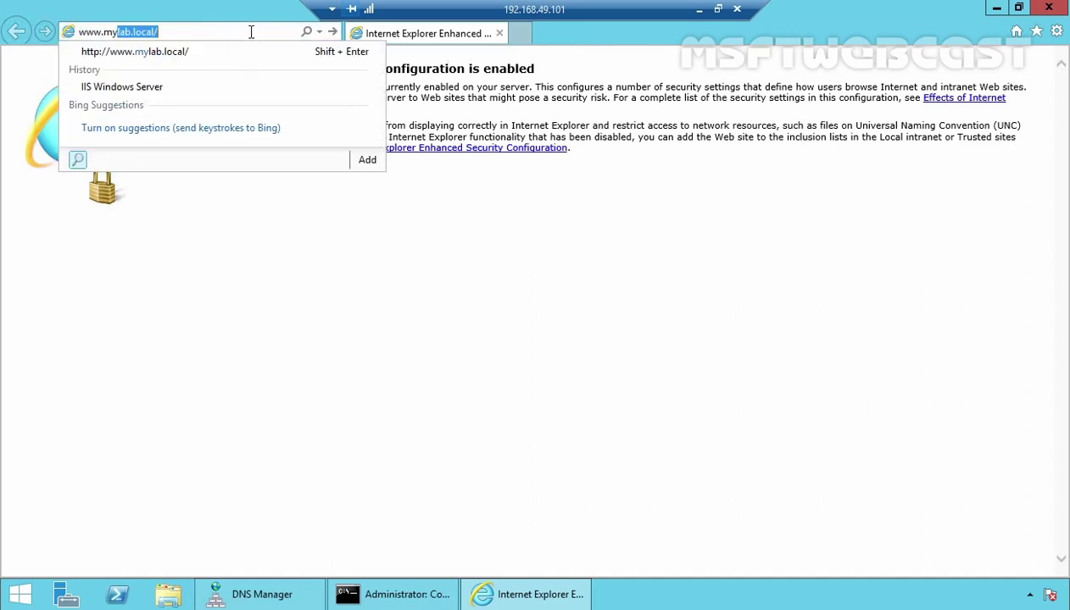
key("Return")
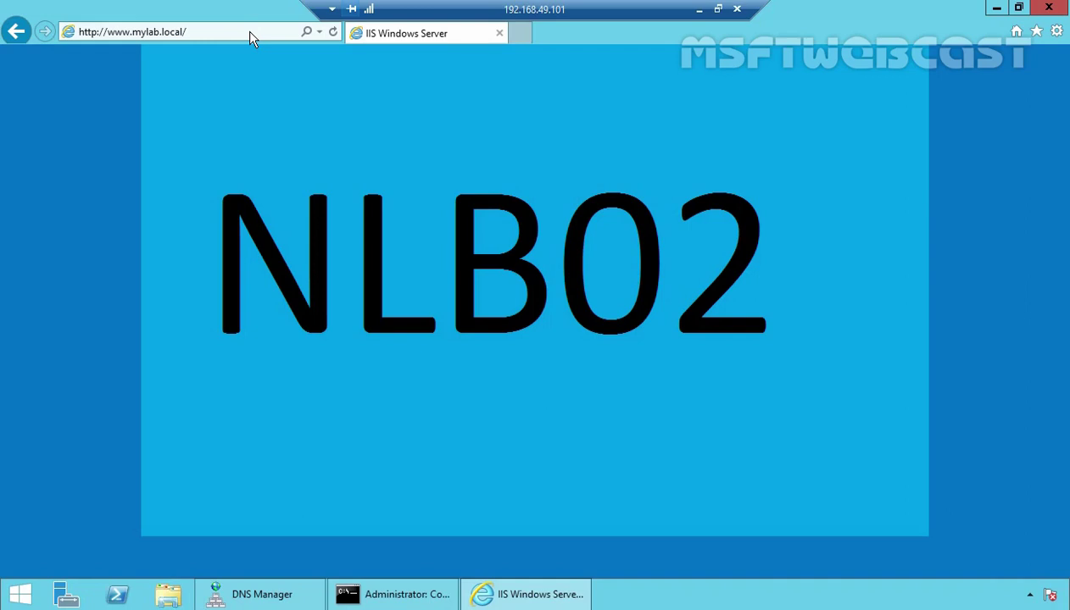